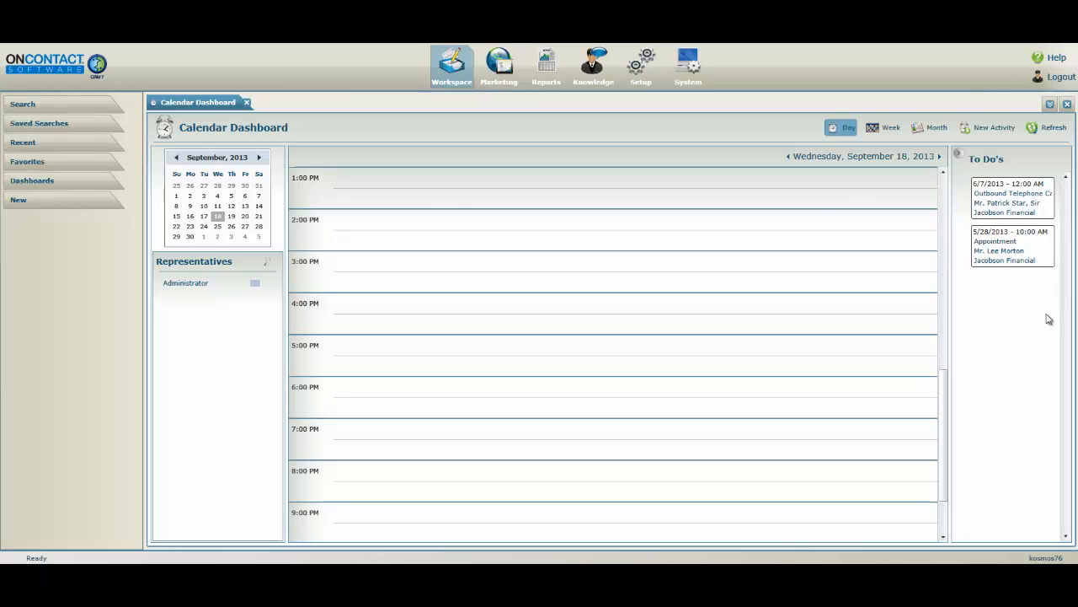
Step: Open the Action setup of the Activity module and list all existing actions
left_click(643, 71)
left_click(59, 108)
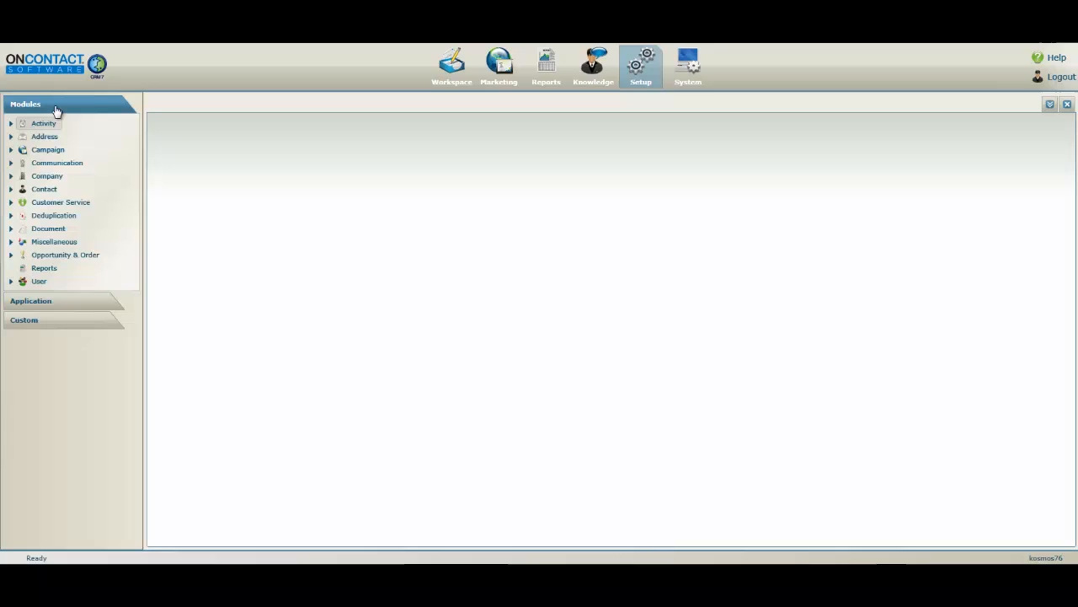
left_click(12, 124)
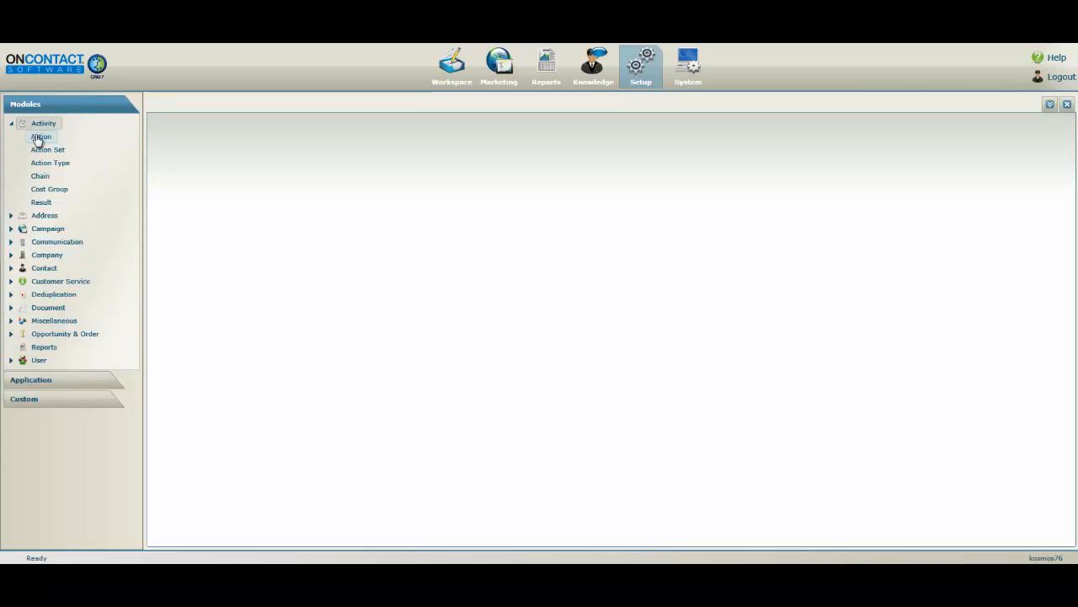
left_click(38, 140)
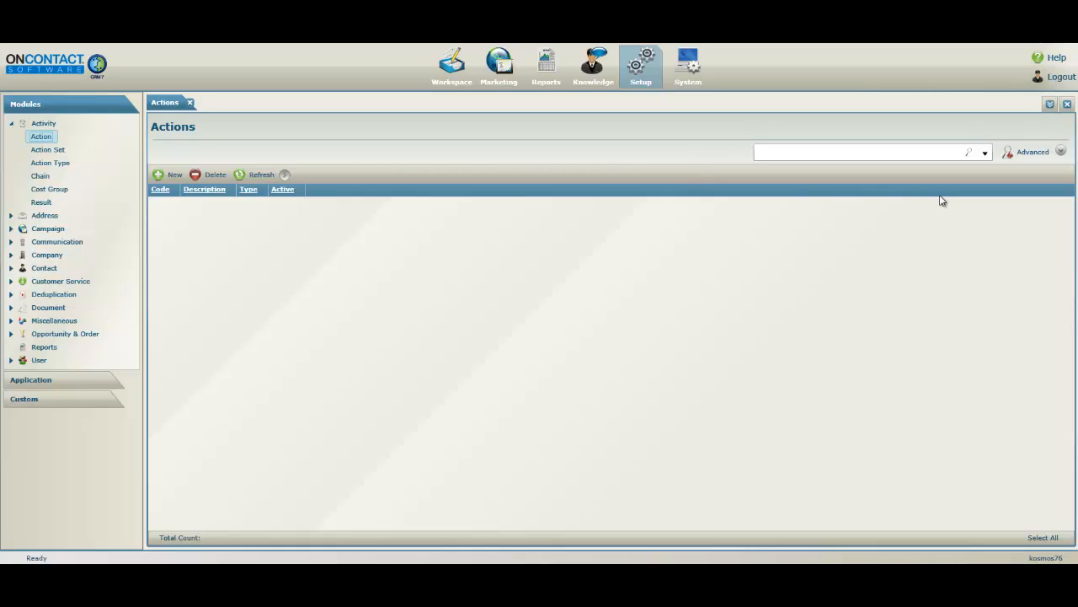
left_click(969, 154)
Step: Search the actions list for "appoint"
left_click(884, 151)
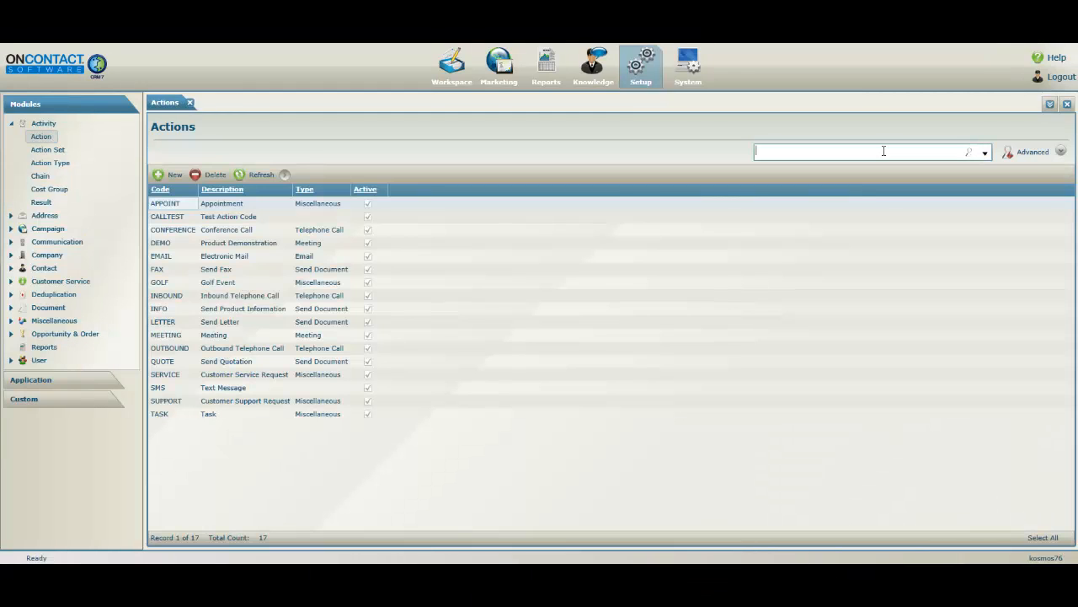
type("appoint")
key("Return")
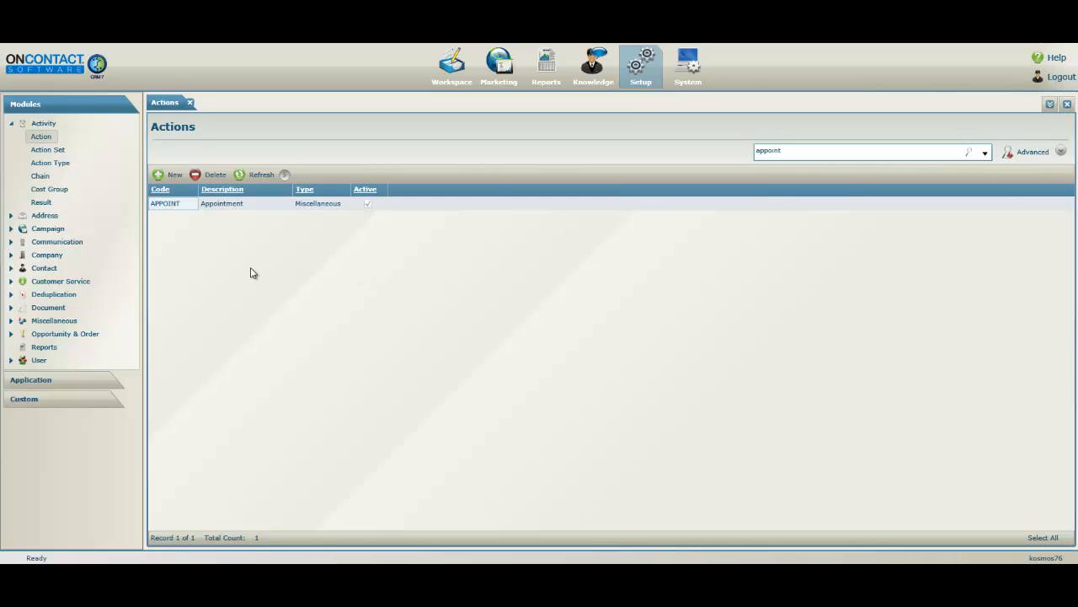
Step: Create a new action with the code CRMTRAIN and the description "CRM Training"
left_click(164, 175)
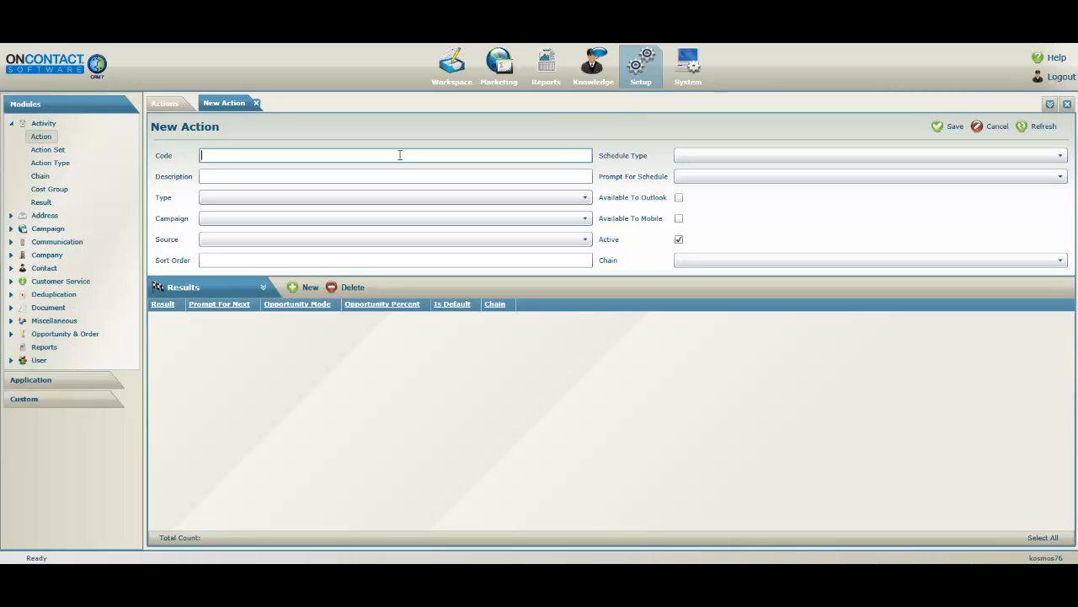
type("CRMTRAIN")
key("Tab")
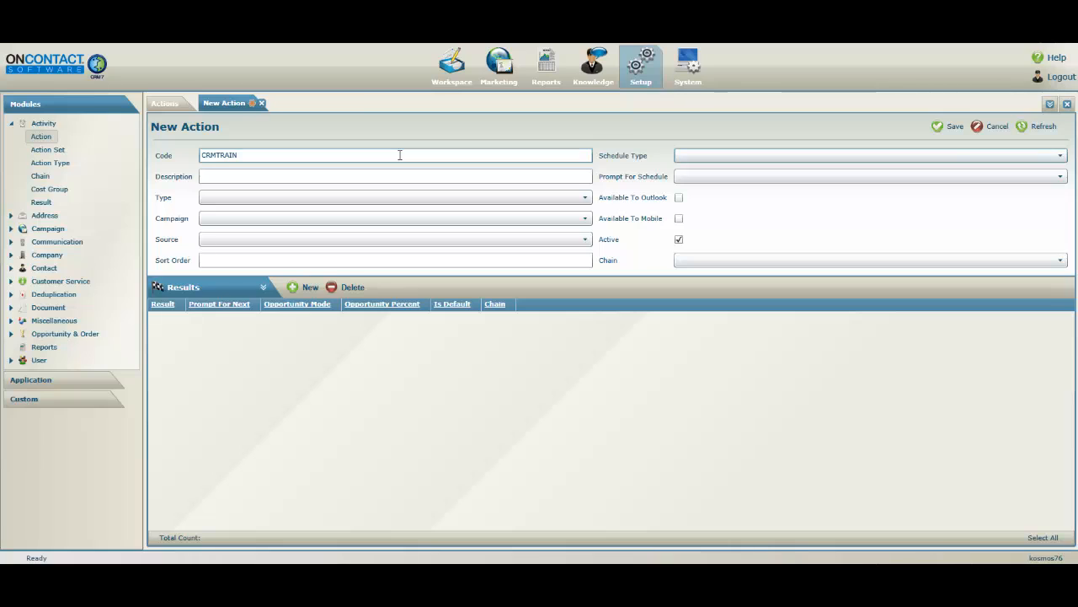
key("Tab")
type("CR")
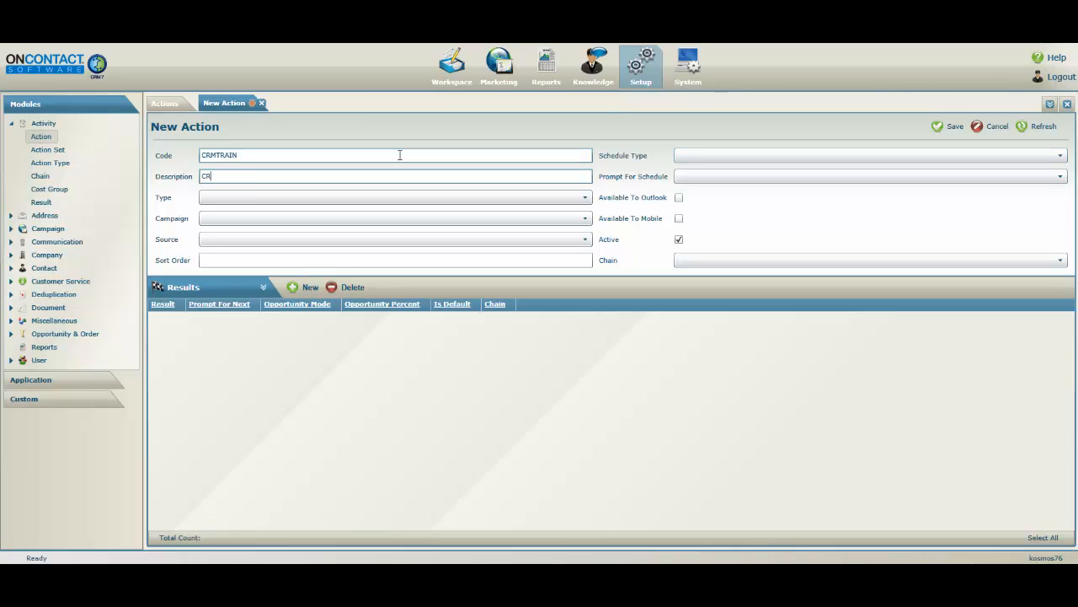
type("M Training")
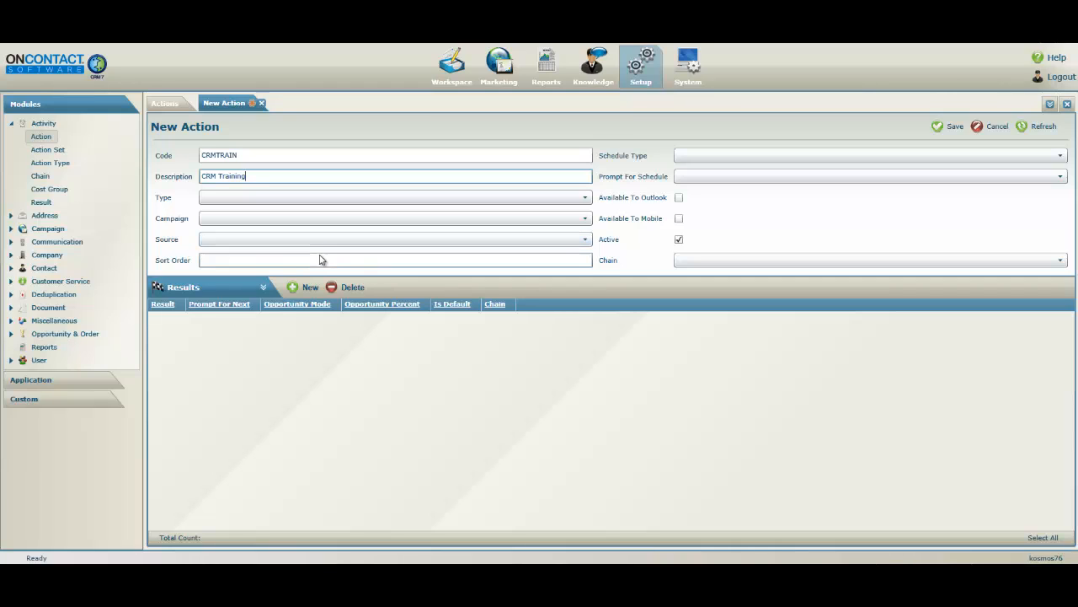
Step: Add Completed and Canceled as possible results of the CRM Training action, and open the Result setup list of the Activity module
left_click(229, 289)
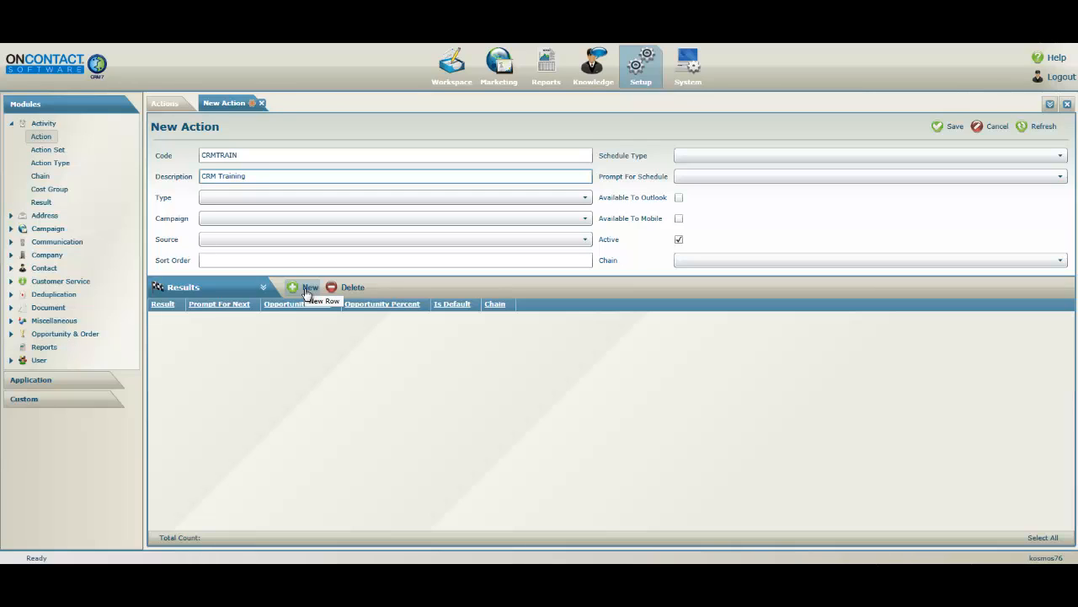
left_click(305, 289)
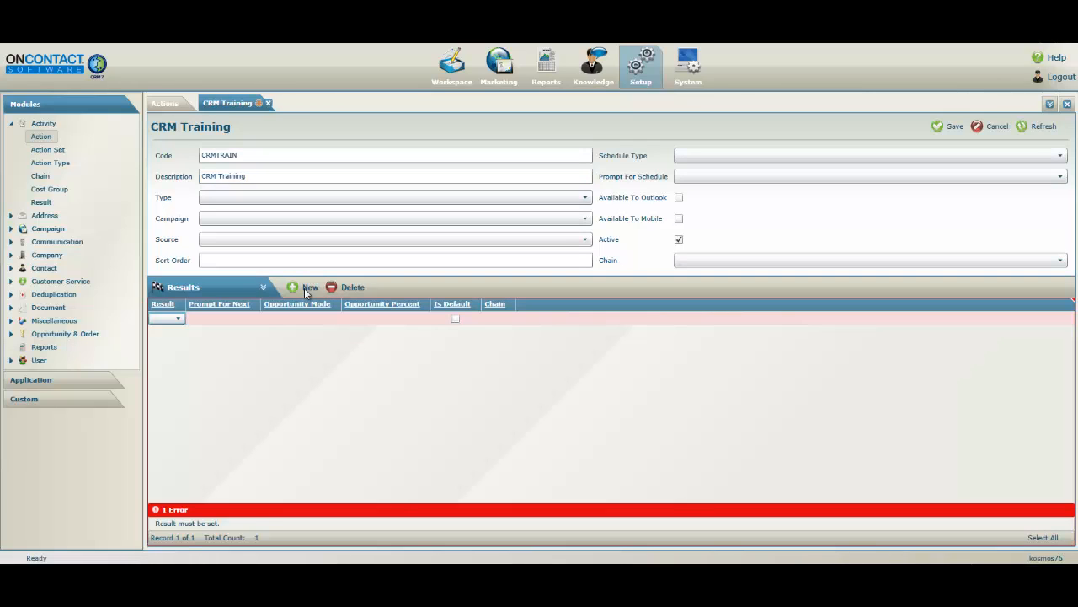
left_click(177, 321)
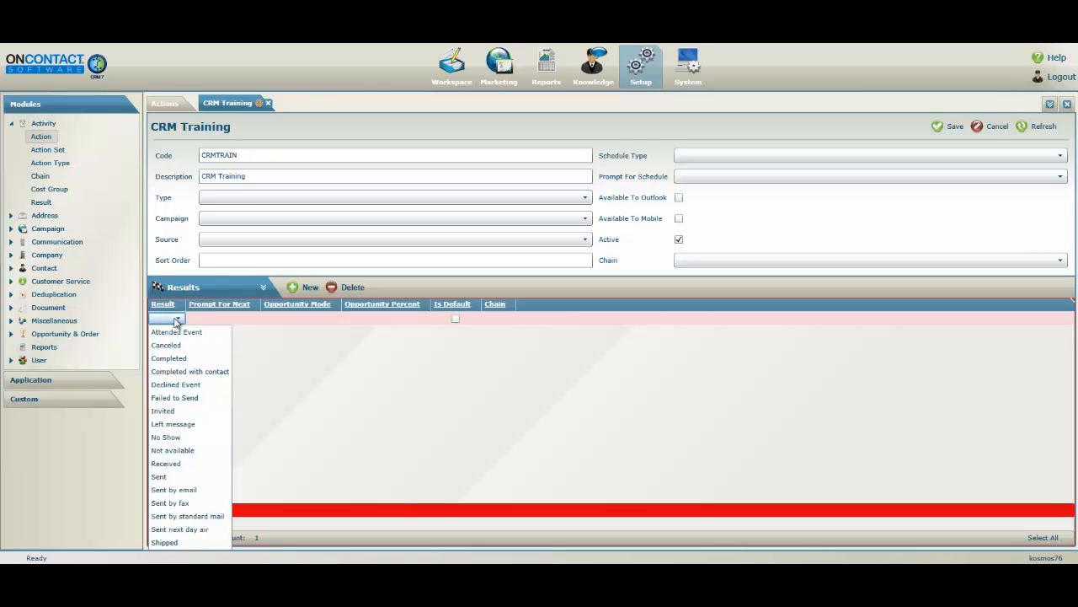
left_click(185, 359)
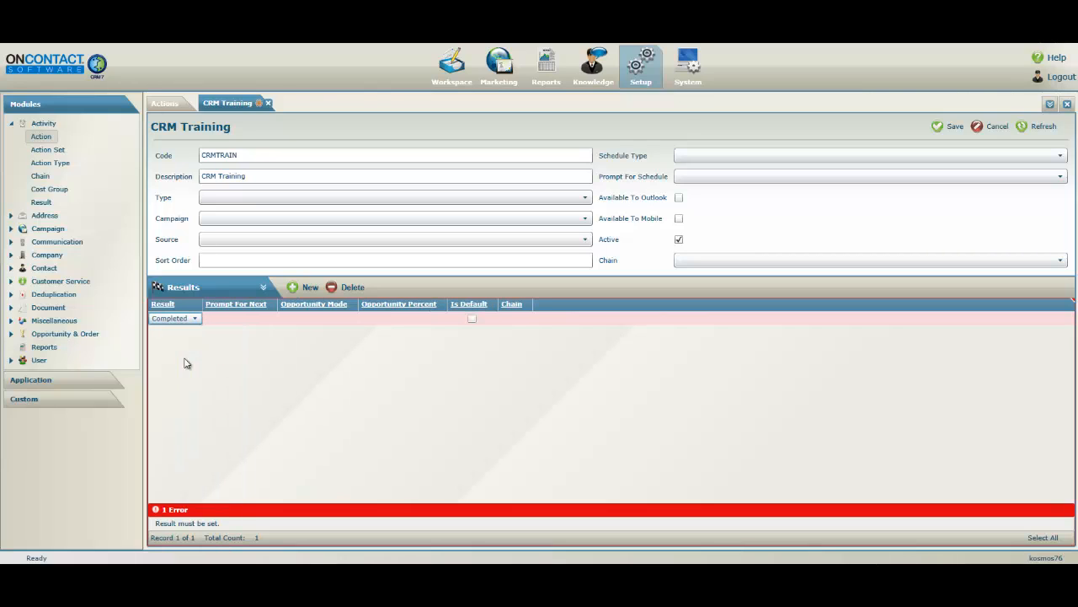
left_click(304, 289)
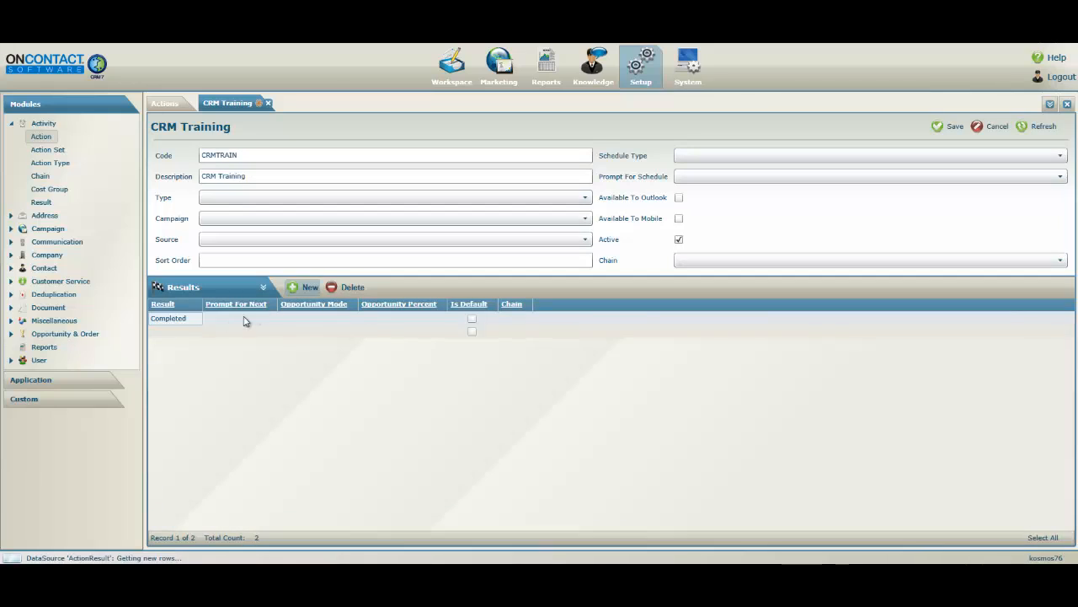
left_click(195, 332)
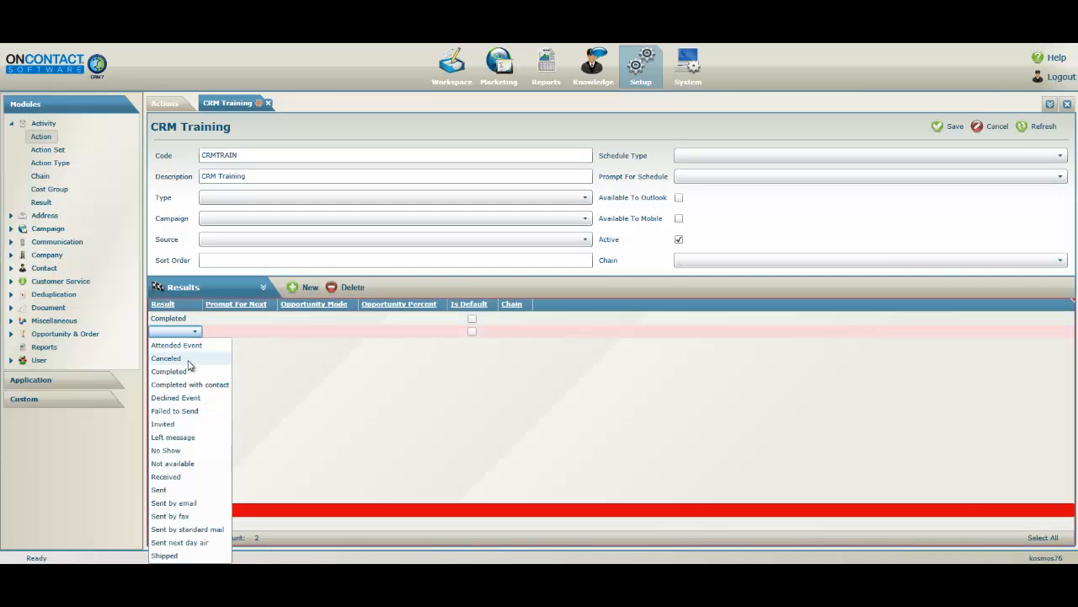
left_click(189, 363)
left_click(41, 203)
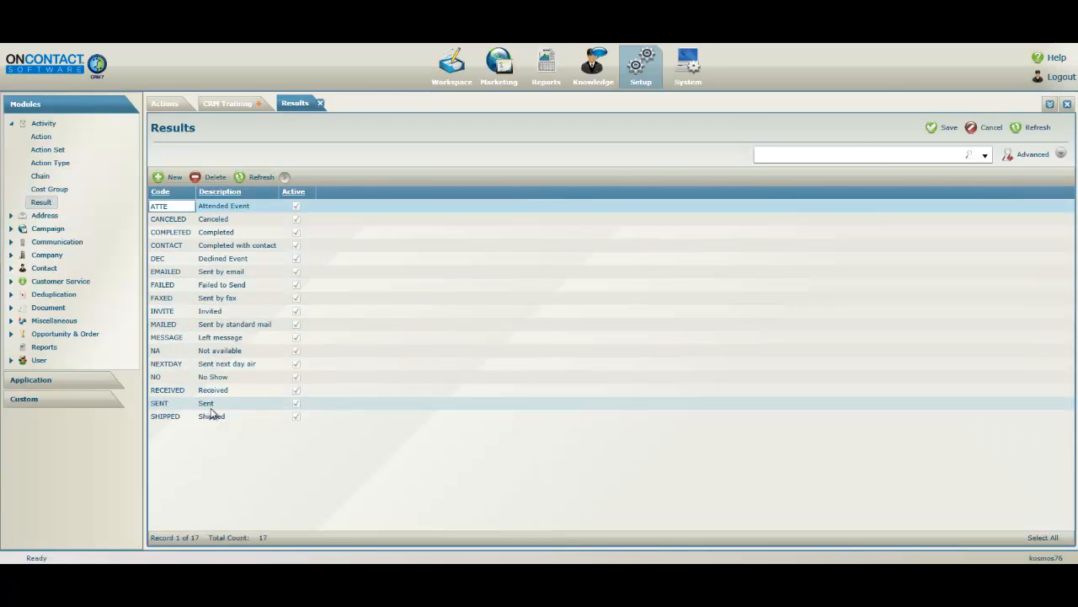
Step: Add a Travel cost with an amount of 100 to the CRM Training action, and open the Cost Group setup list
left_click(229, 104)
left_click(221, 286)
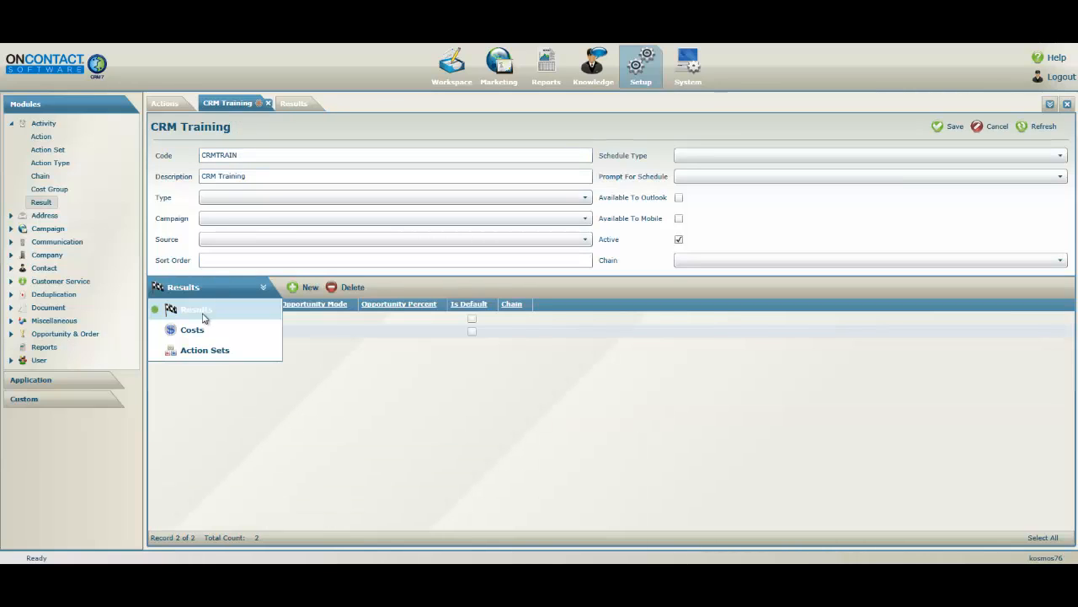
left_click(203, 331)
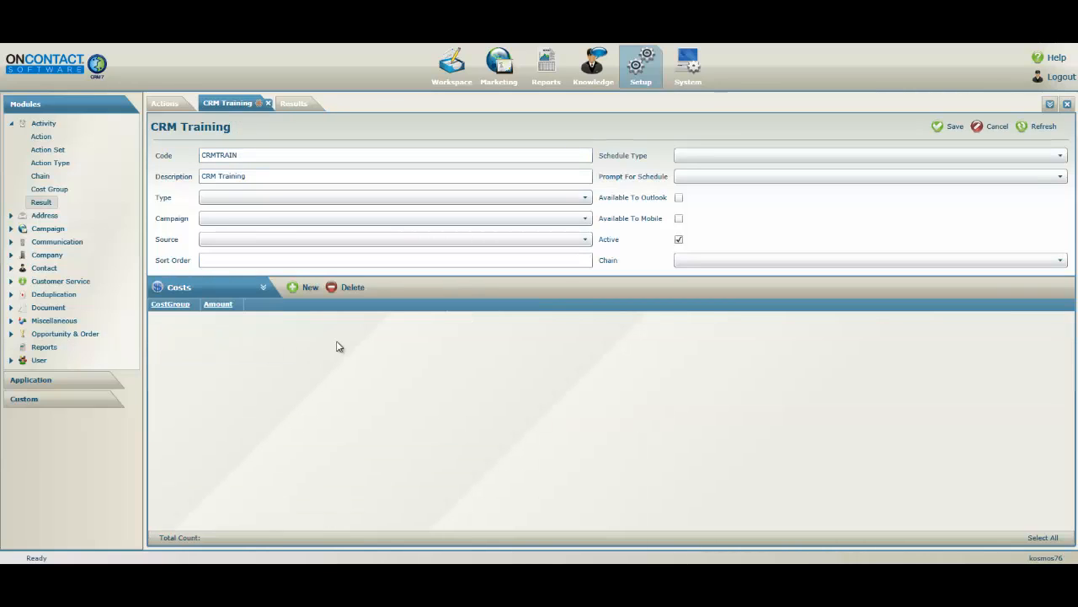
left_click(304, 288)
left_click(192, 319)
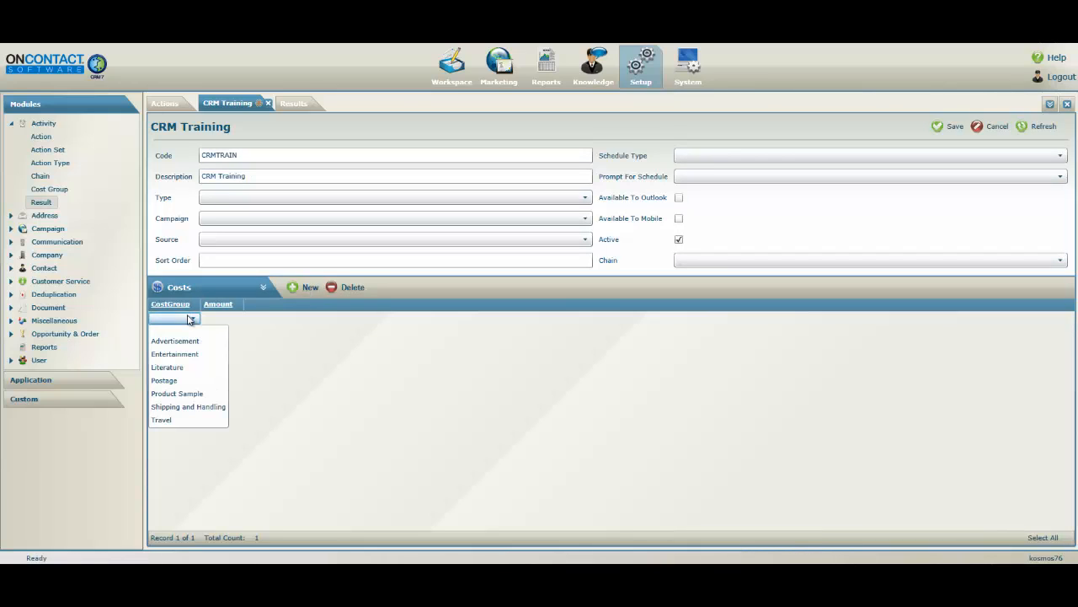
left_click(187, 420)
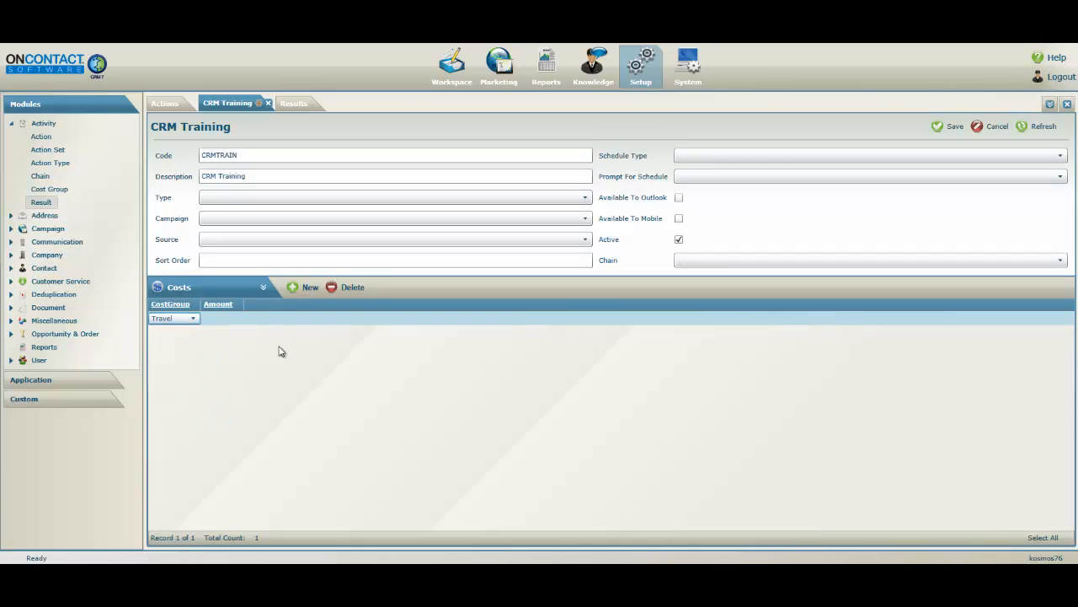
left_click(222, 319)
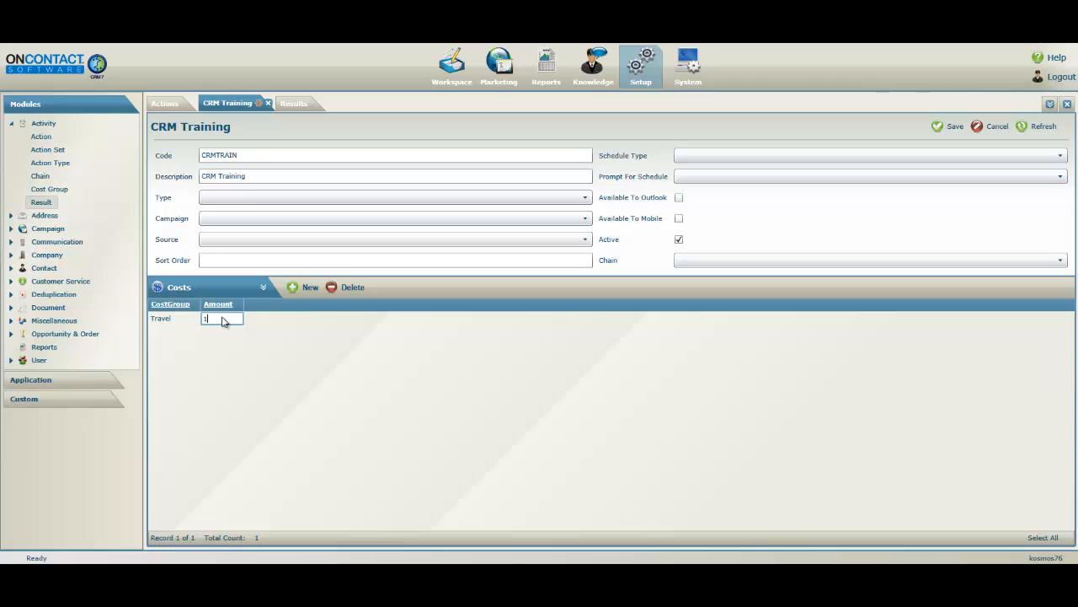
type("100")
key("Return")
left_click(50, 188)
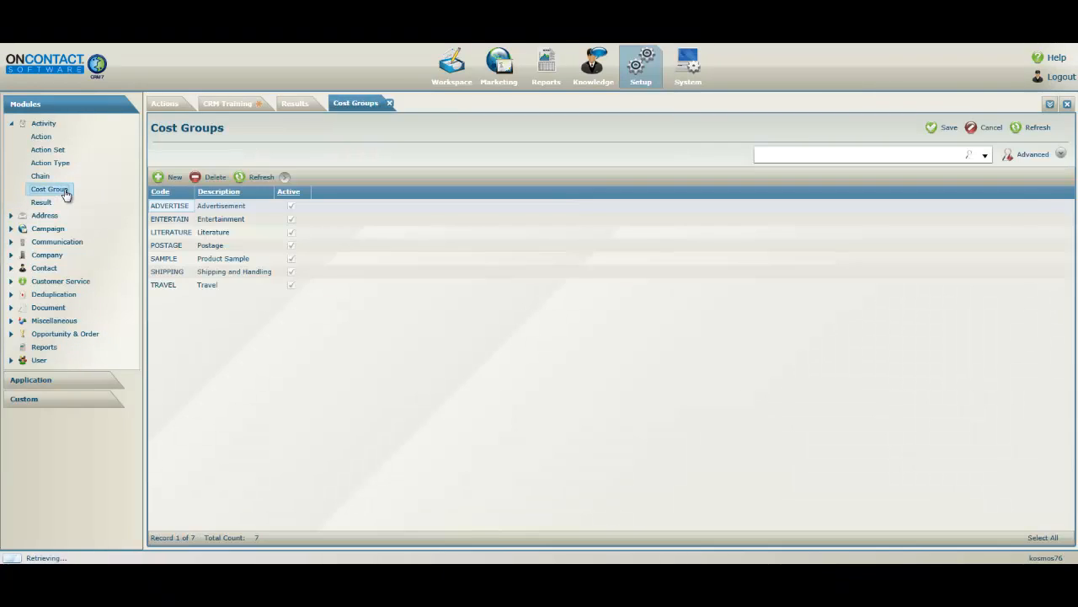
Step: Assign the CRM Training action to the Customer Service and Sales and Marketing action sets, and save the action
left_click(212, 104)
left_click(264, 288)
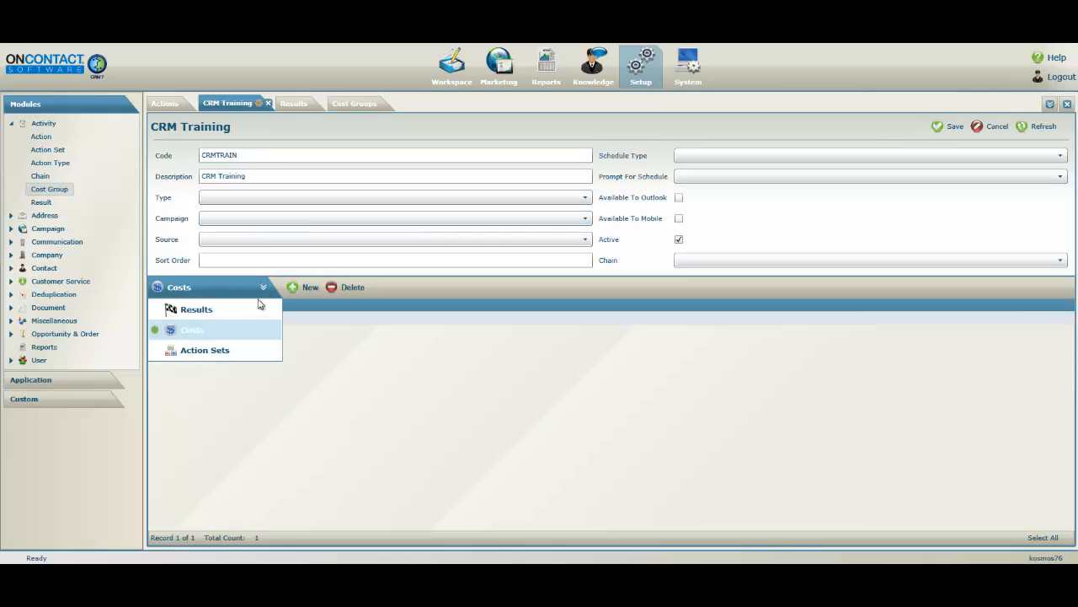
left_click(238, 351)
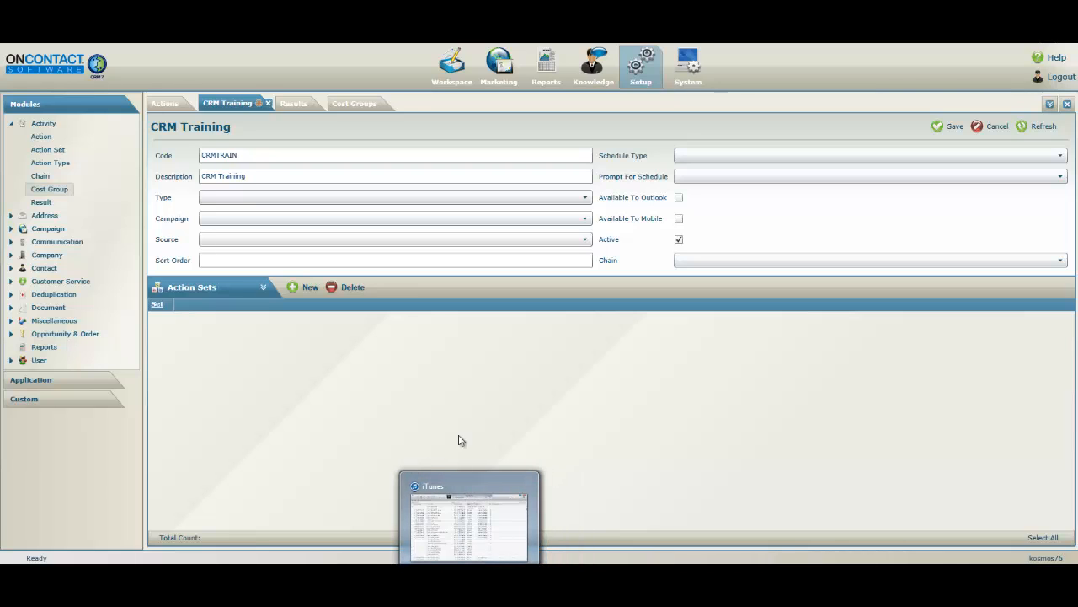
left_click(300, 288)
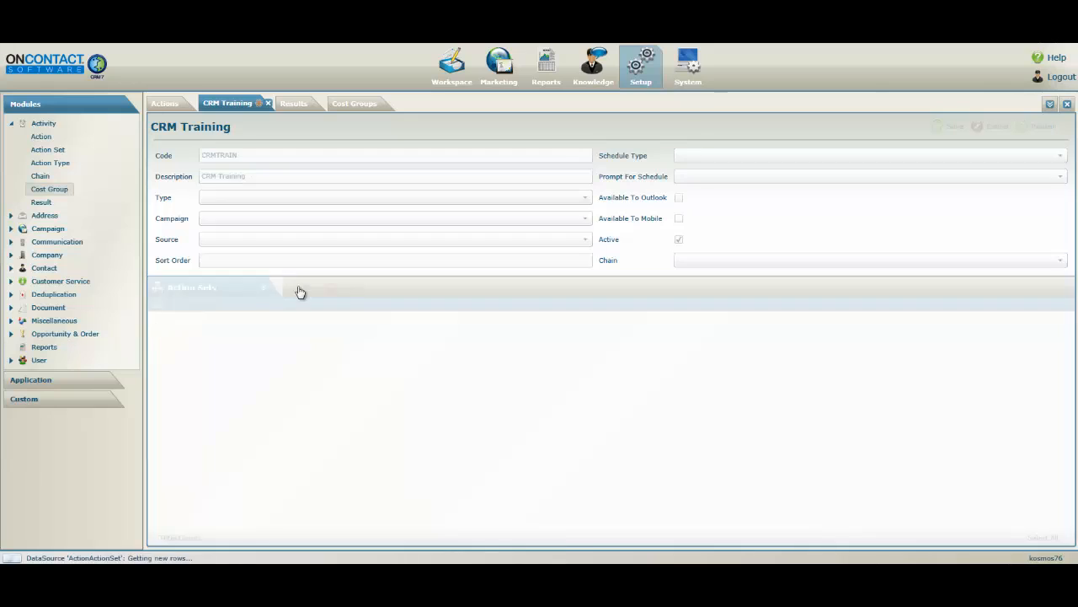
left_click(169, 319)
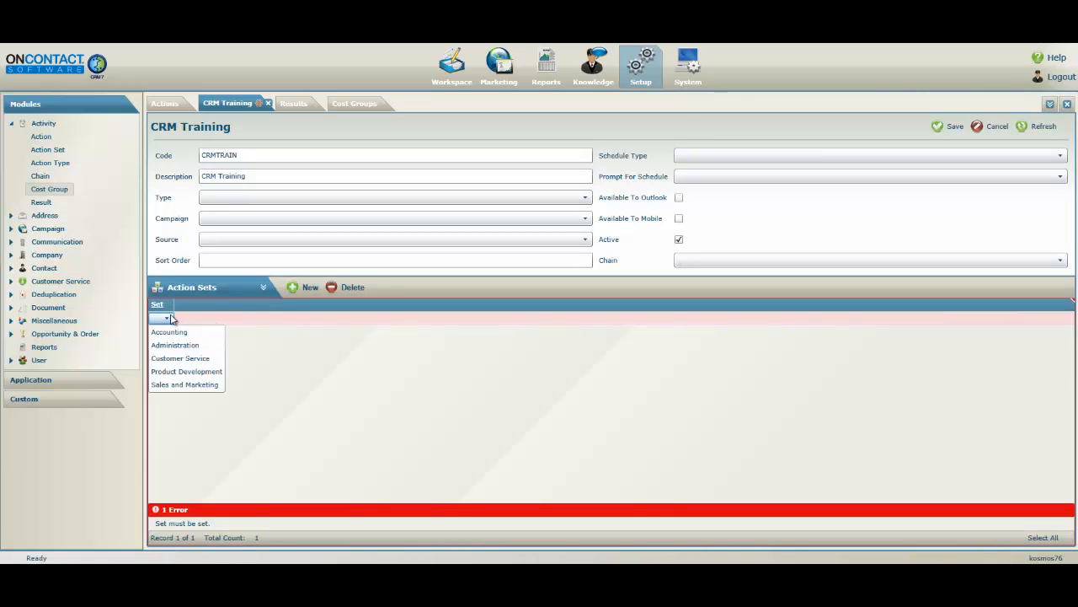
left_click(179, 358)
left_click(302, 288)
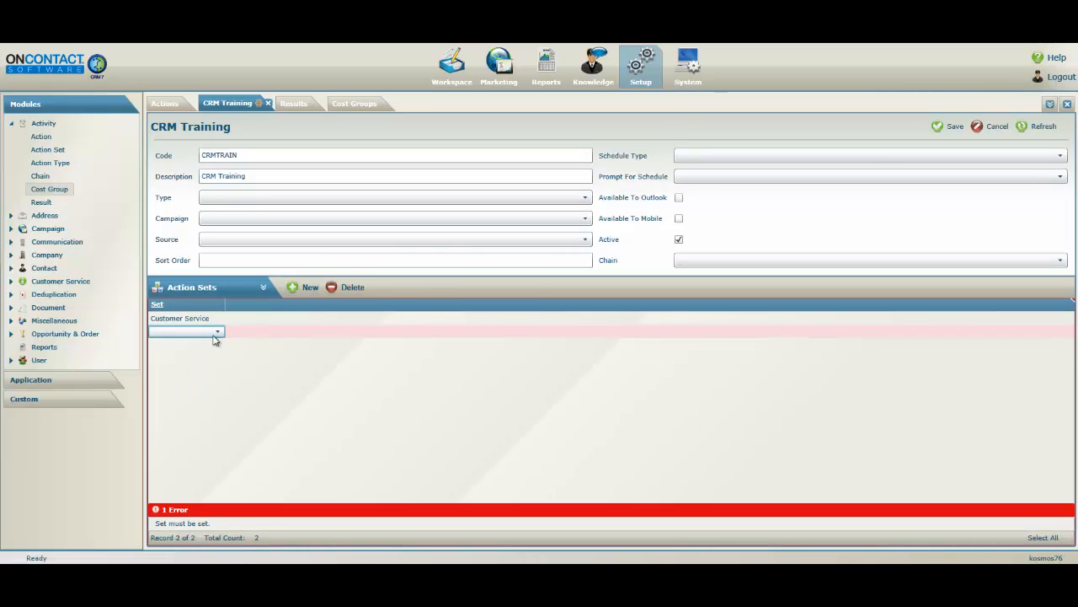
left_click(218, 332)
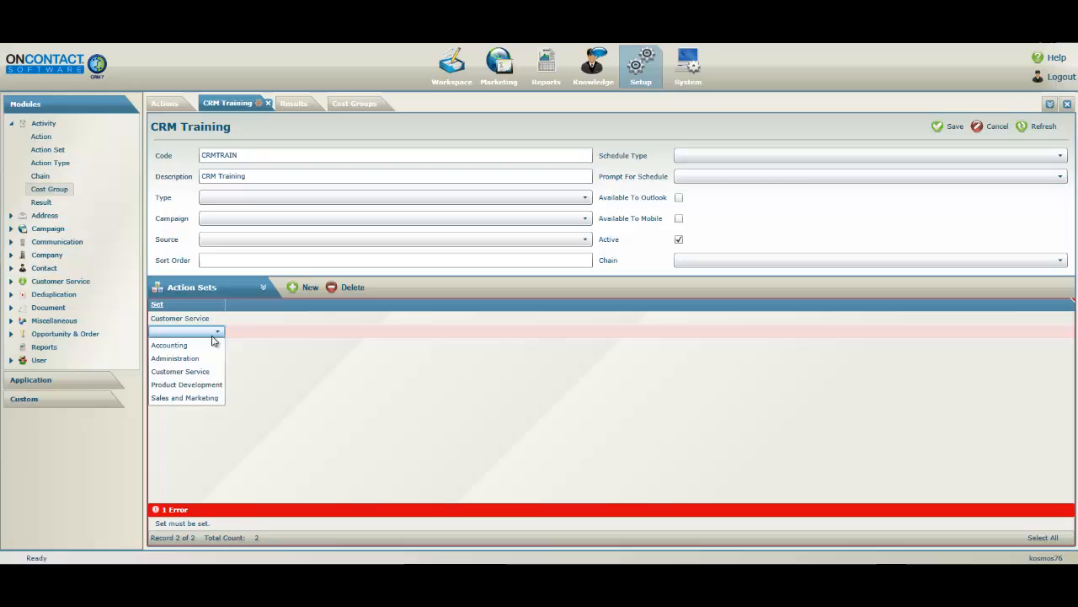
left_click(202, 398)
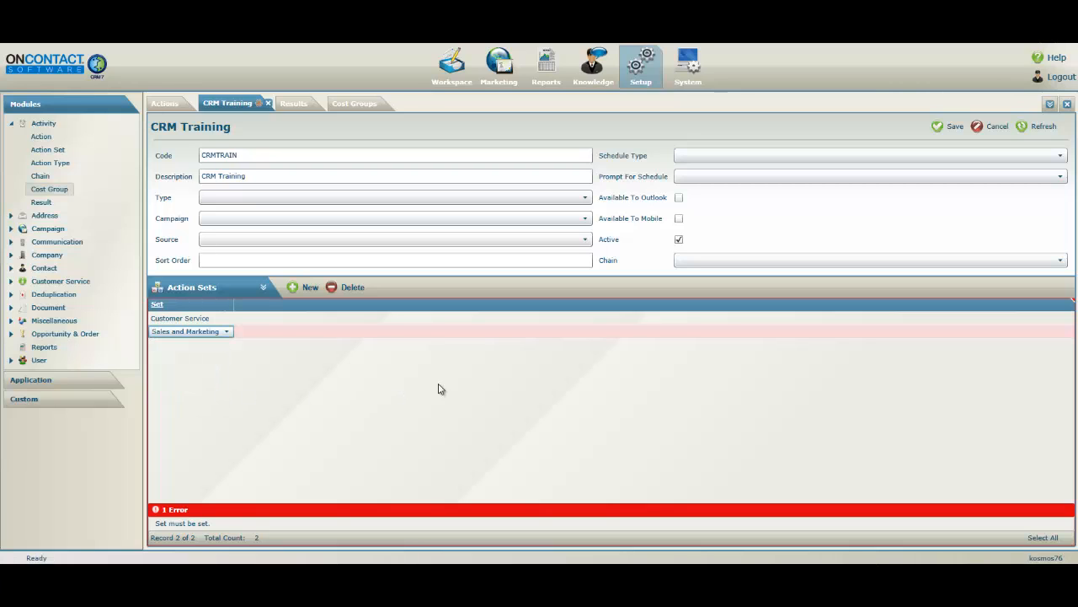
left_click(944, 128)
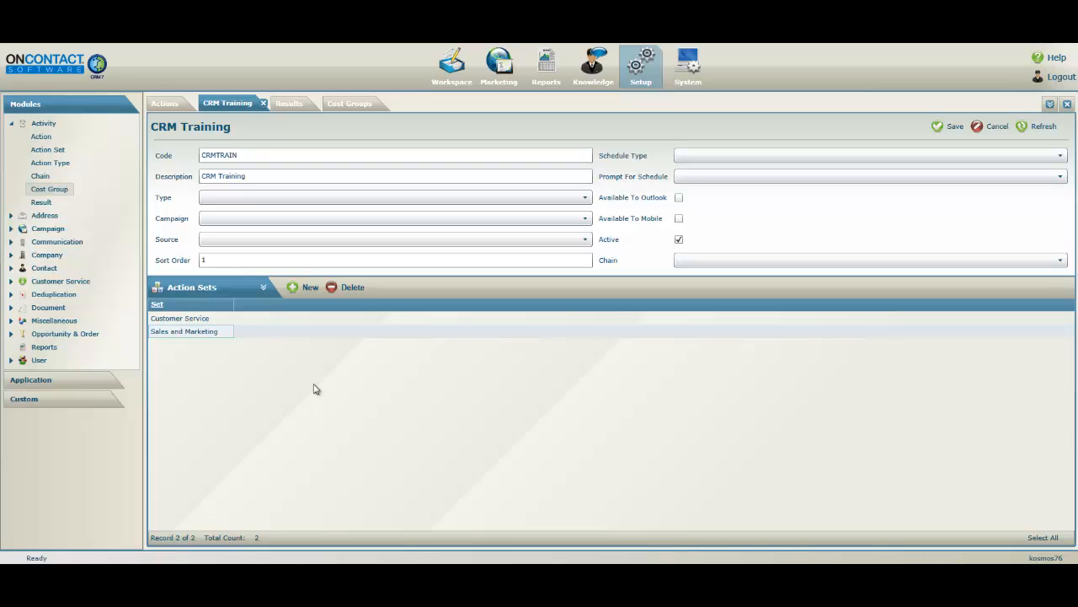
Step: Set the CRM Training action's type to Meeting and its campaign to "Special pricing for existing customers", and view the available sources
left_click(585, 199)
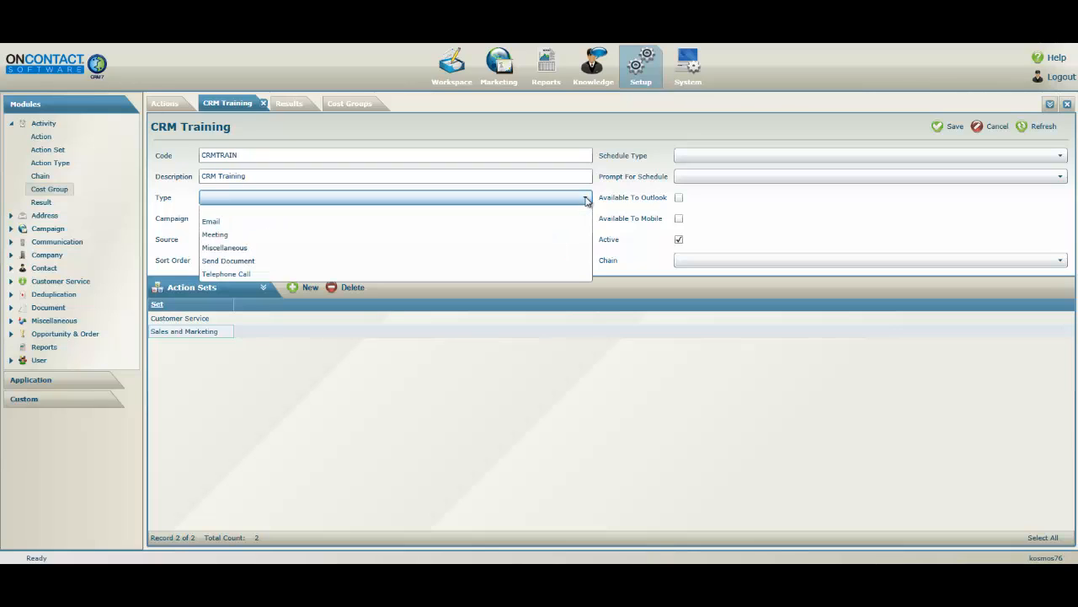
left_click(339, 234)
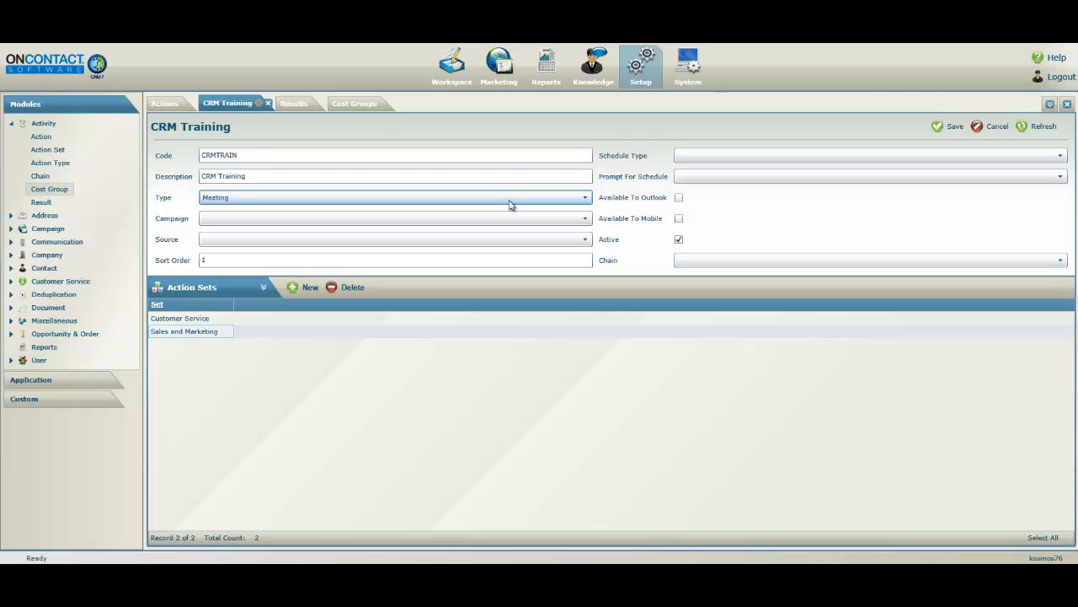
left_click(579, 220)
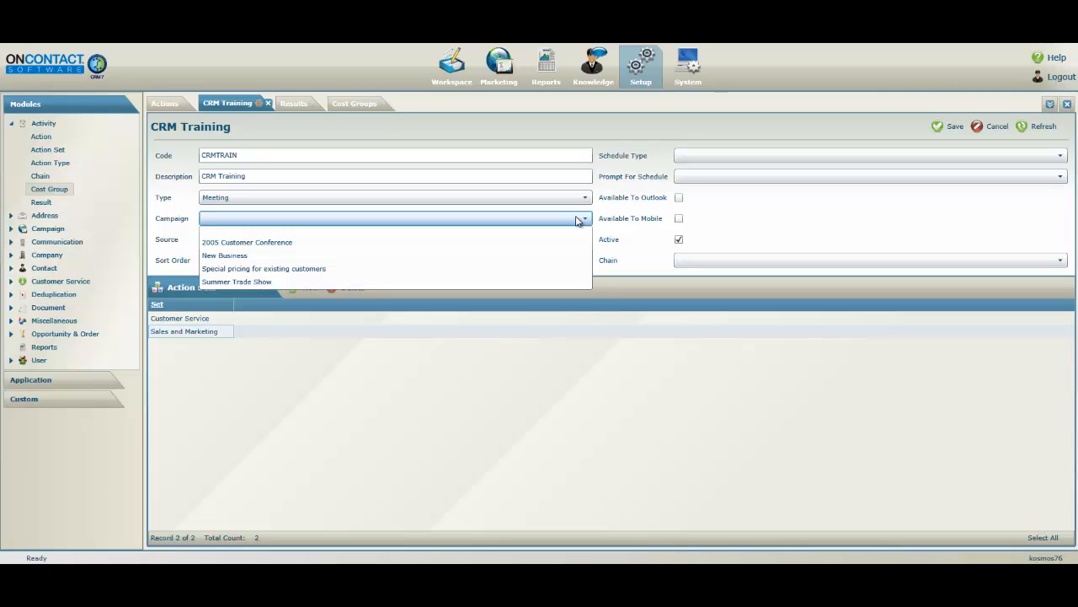
left_click(418, 267)
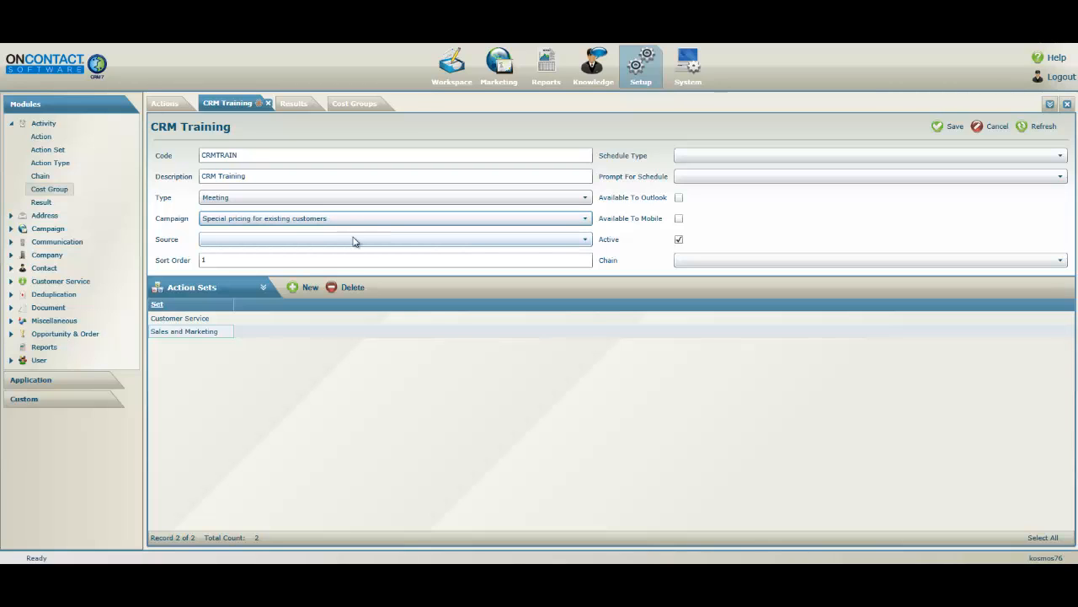
left_click(584, 241)
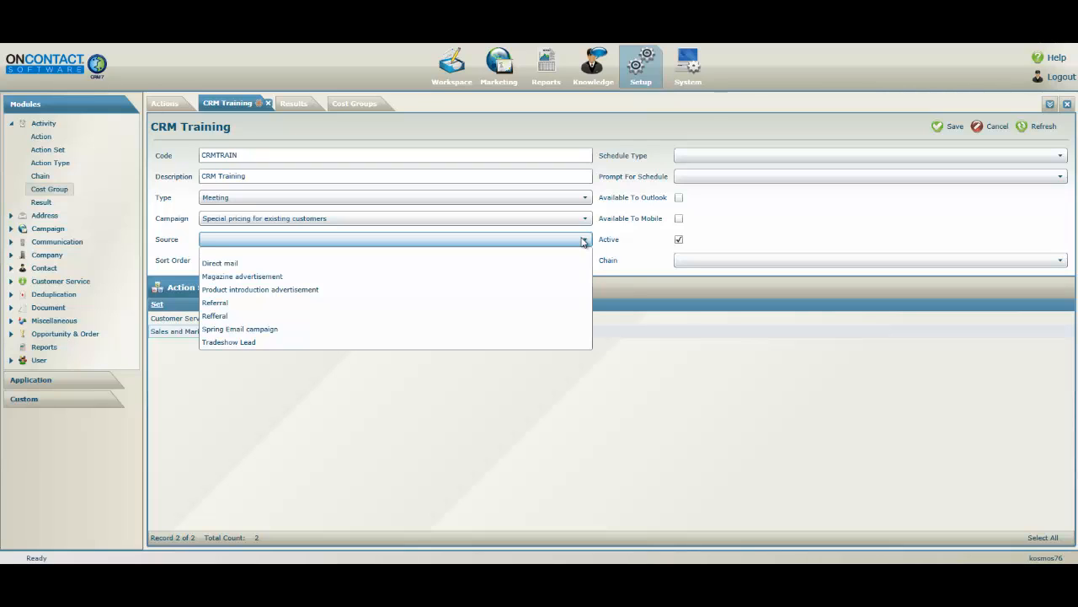
left_click(584, 241)
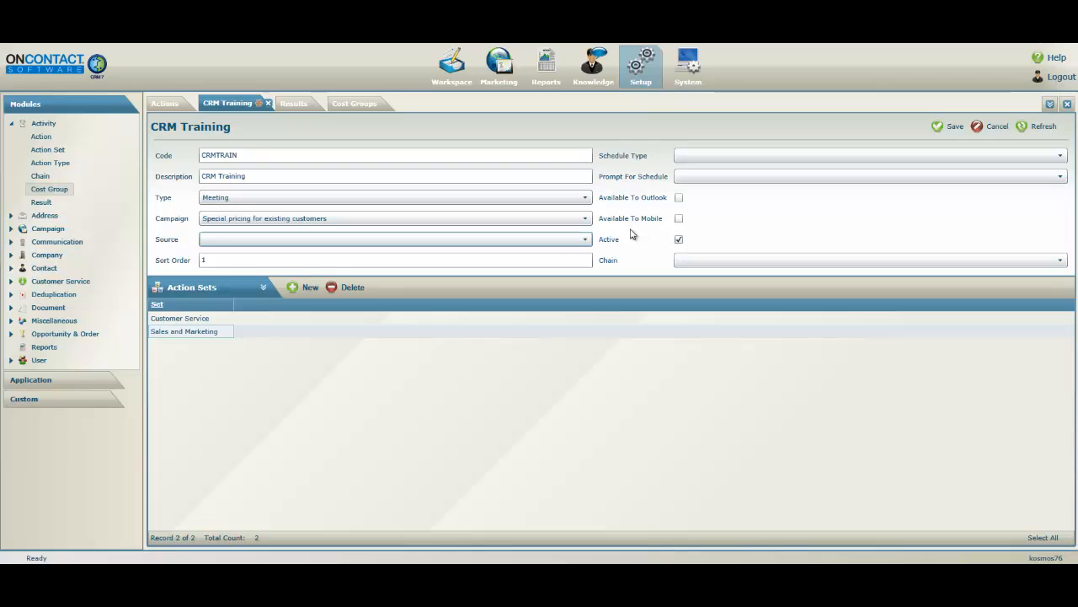
left_click(679, 241)
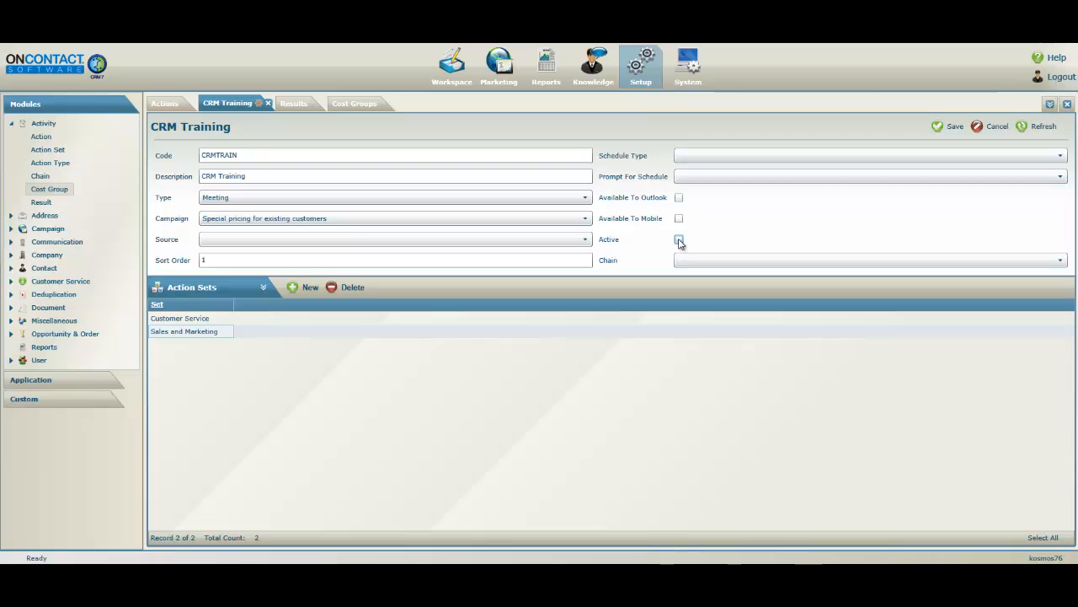
left_click(679, 240)
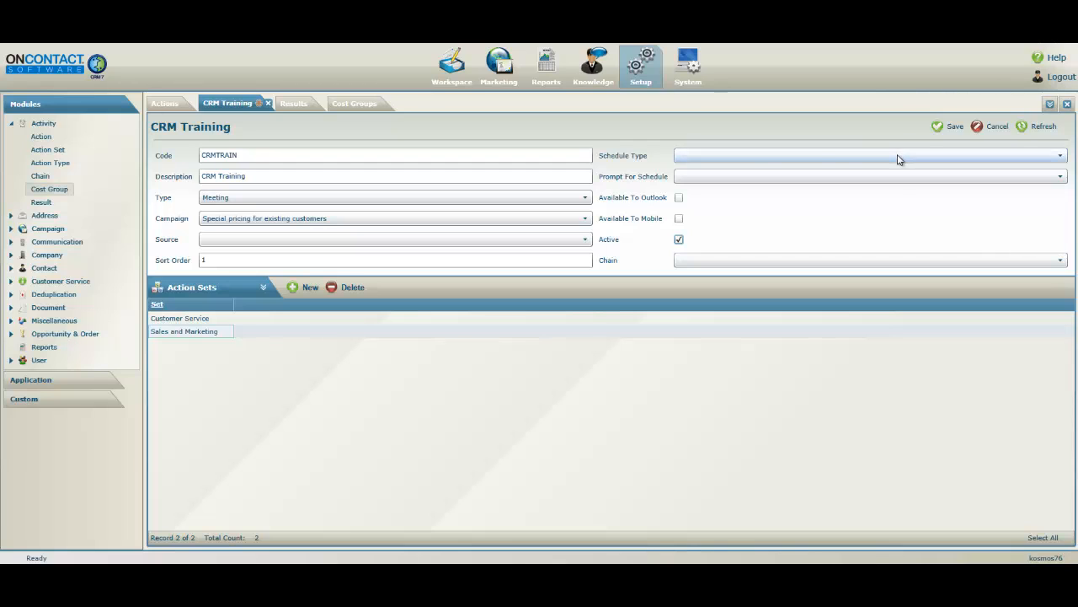
left_click(679, 240)
left_click(679, 239)
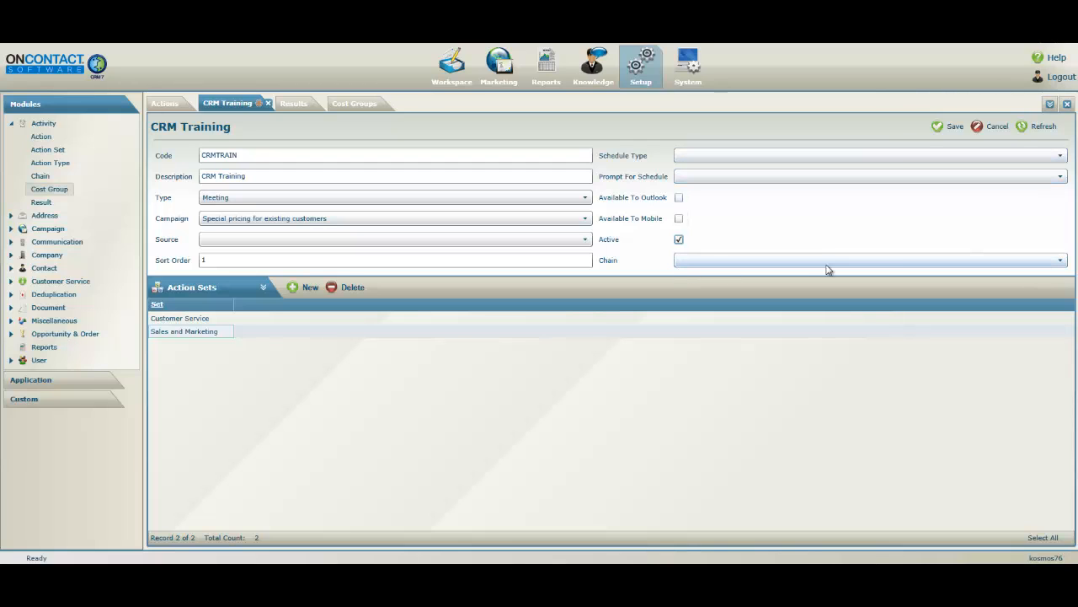
Step: Set the CRM Training action's schedule type to Appointment and Prompt For Schedule to Yes
left_click(966, 157)
left_click(840, 180)
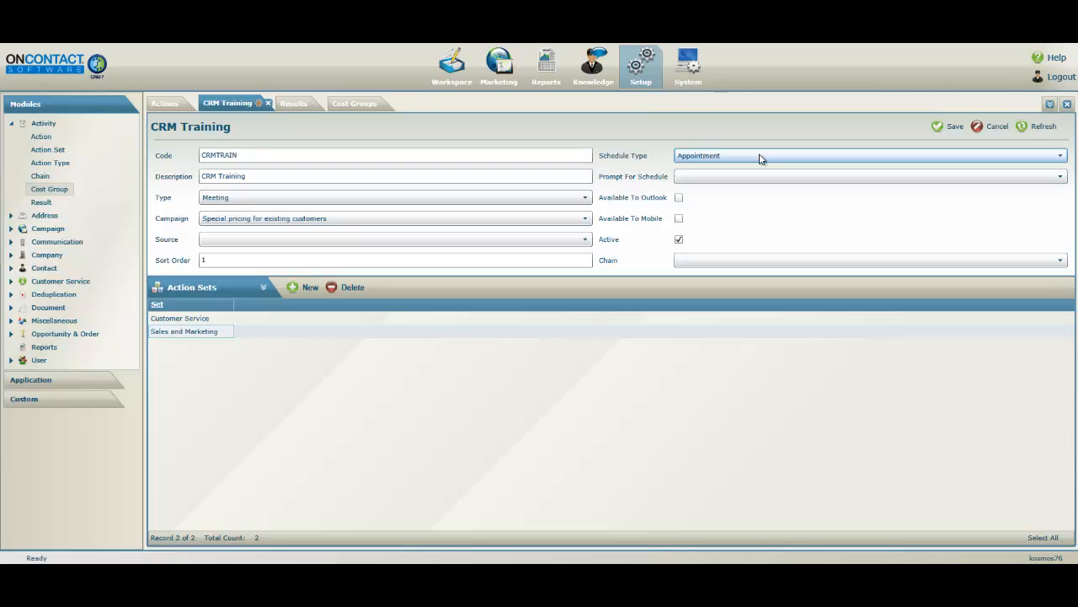
left_click(772, 174)
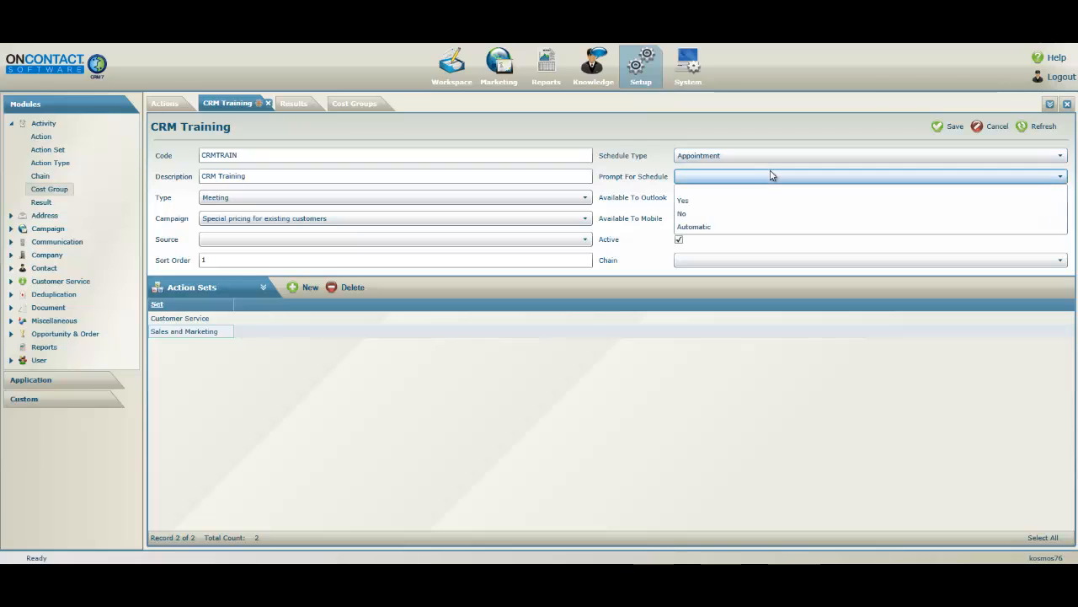
left_click(712, 201)
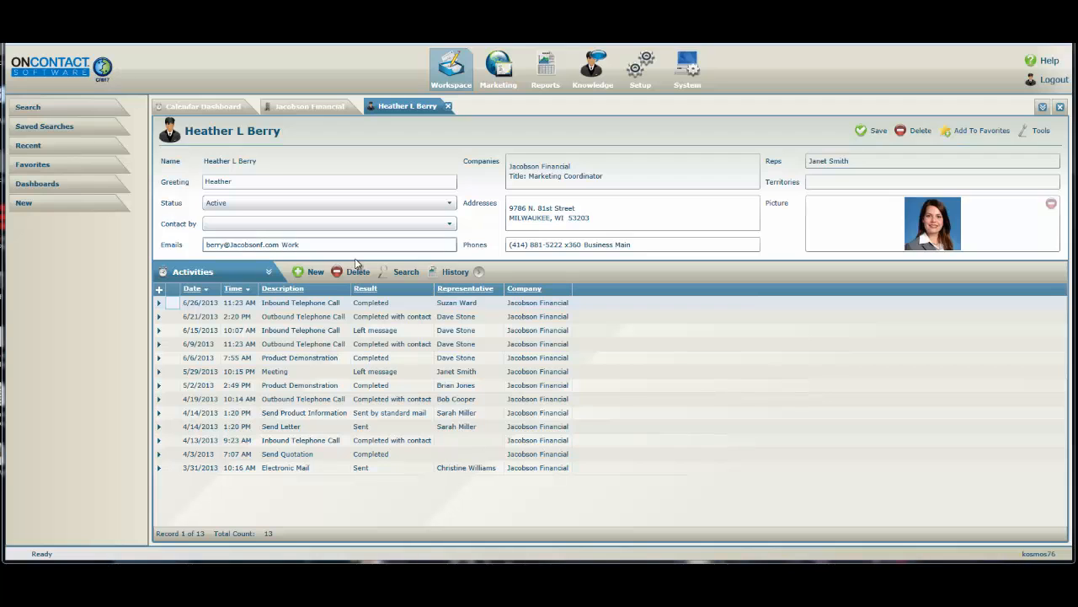
Step: Log a new Outbound Telephone Call activity with the result Left message for the open contact, and save and close it
left_click(316, 277)
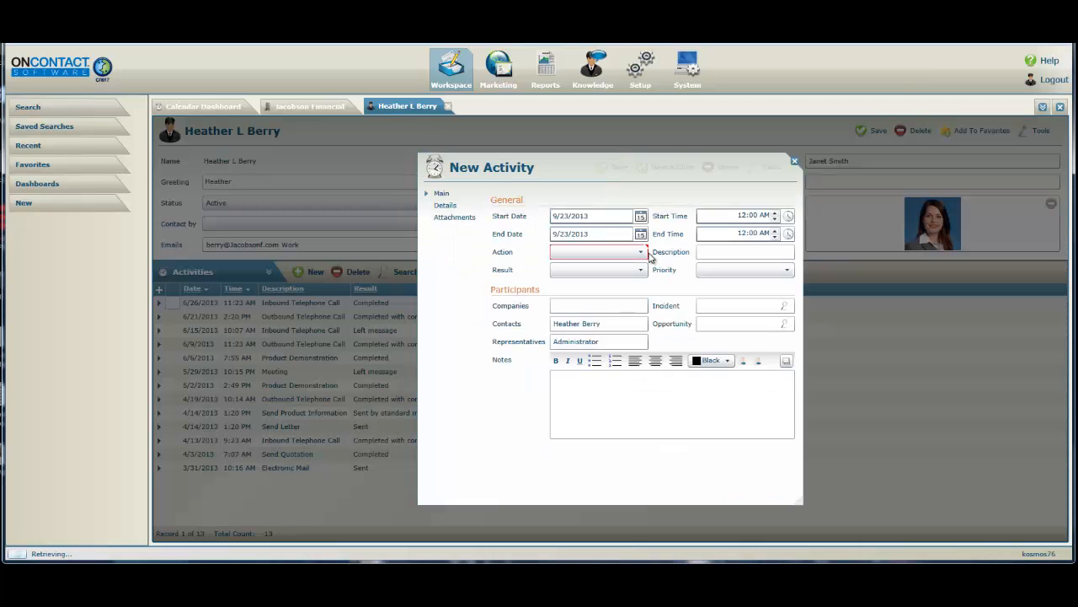
left_click(643, 253)
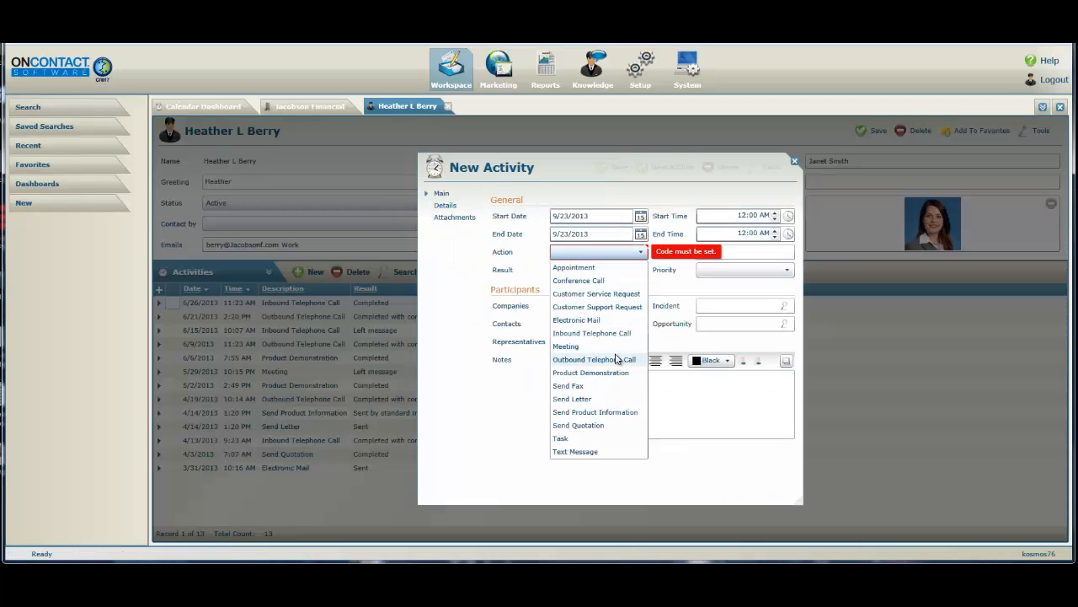
left_click(616, 359)
left_click(638, 270)
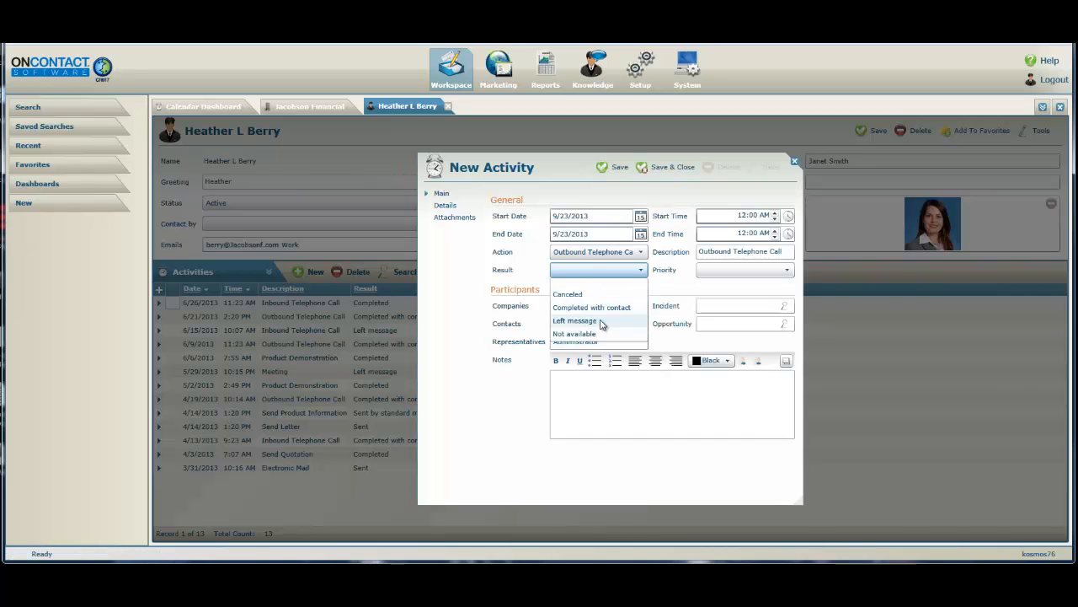
left_click(623, 319)
left_click(661, 167)
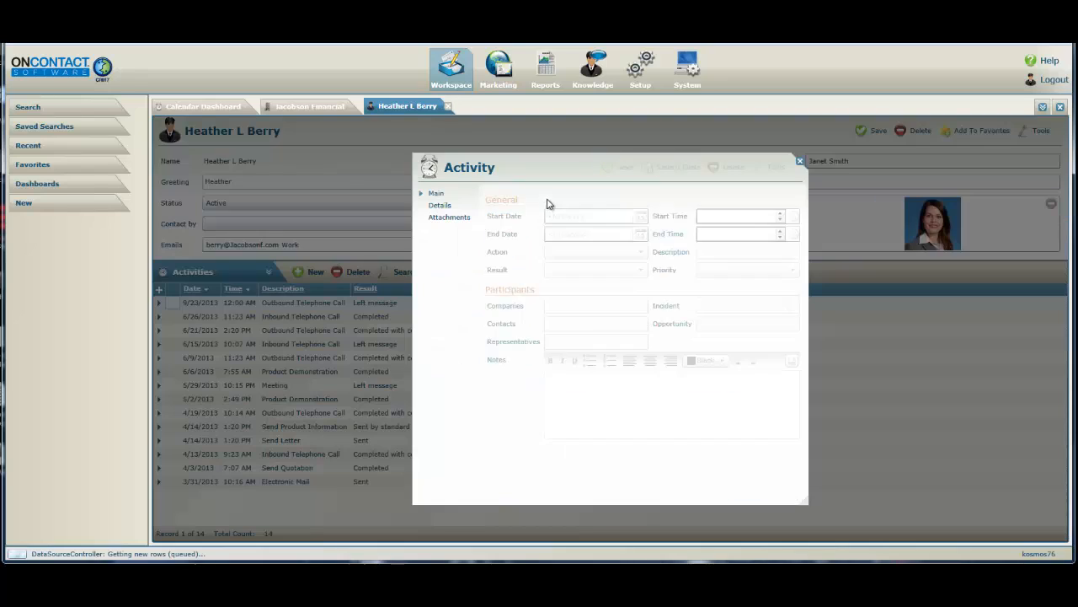
Step: Schedule the follow-up activity as an Outbound Telephone Call starting 9/24/2013, and save and close it
left_click(640, 216)
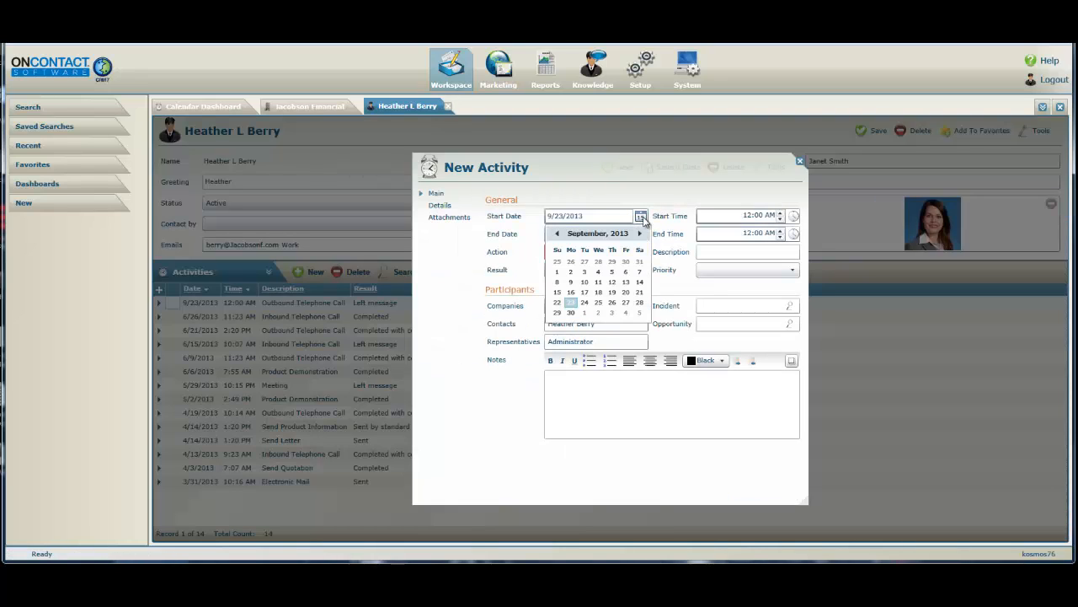
left_click(589, 306)
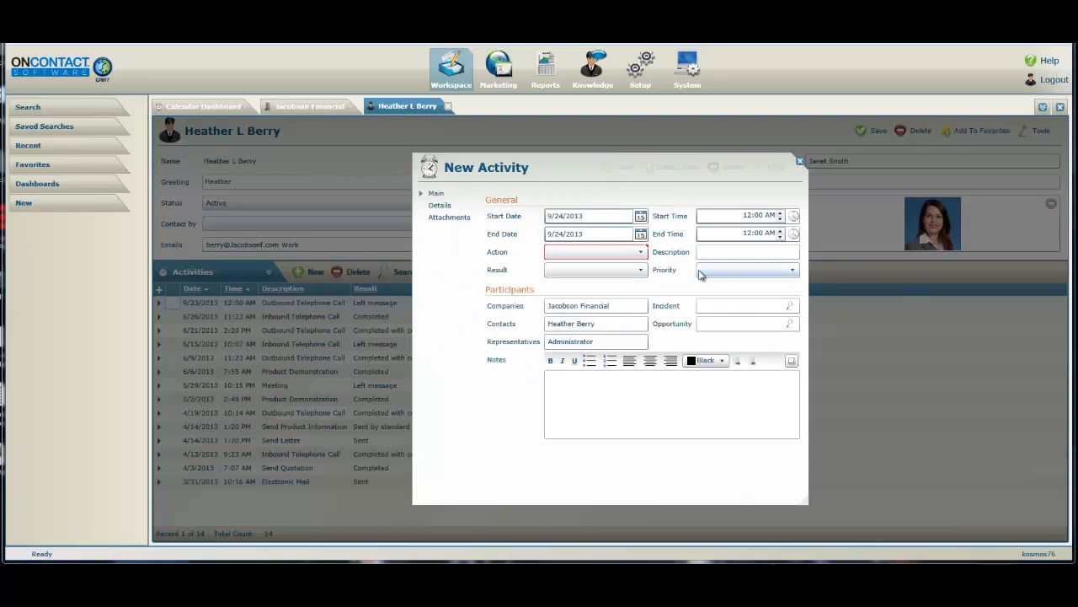
left_click(621, 254)
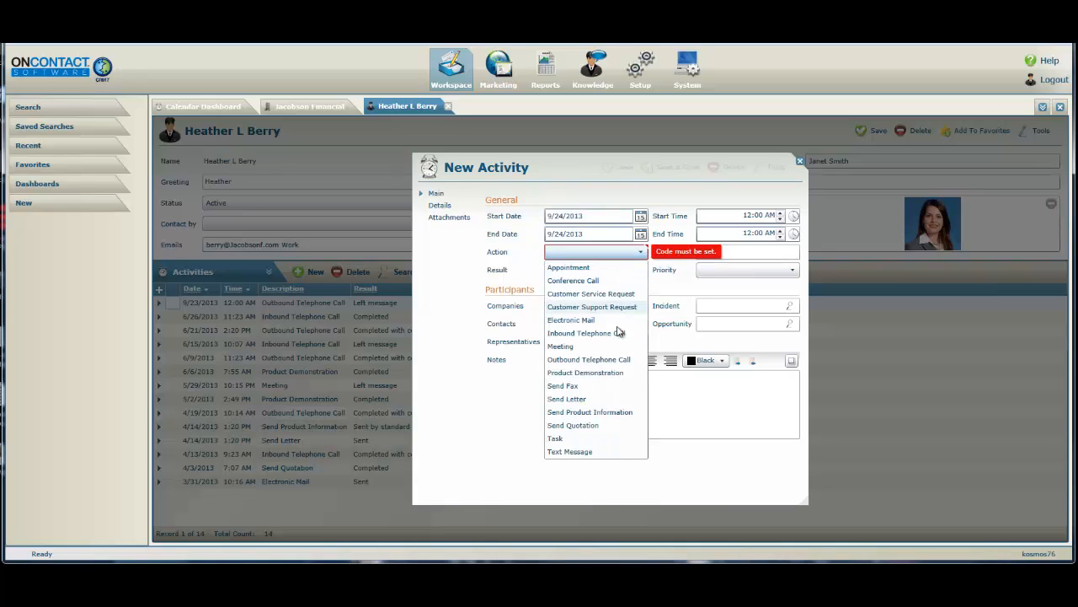
left_click(589, 359)
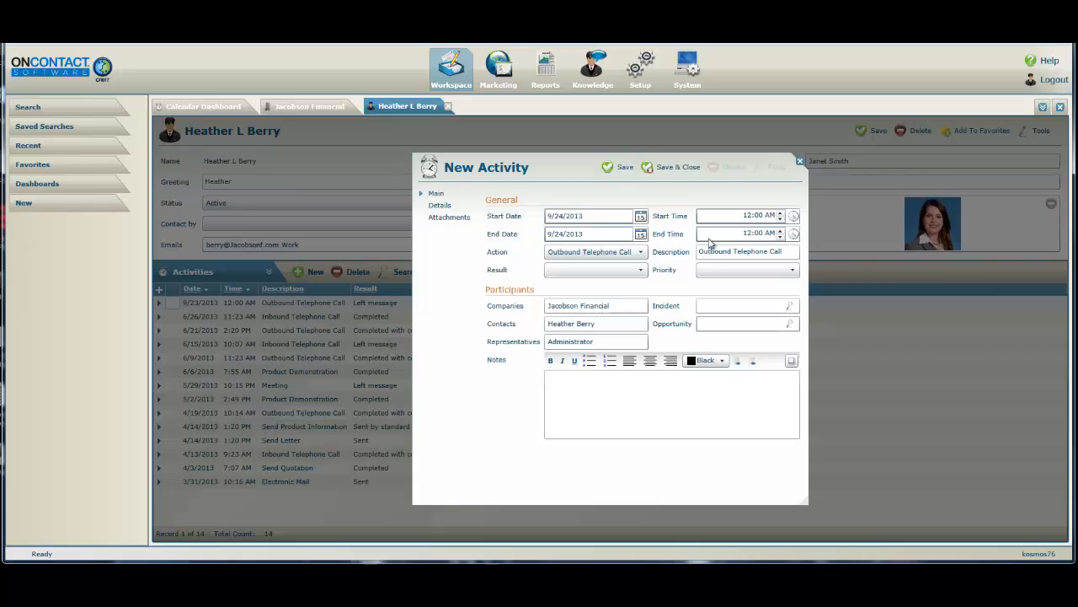
left_click(667, 167)
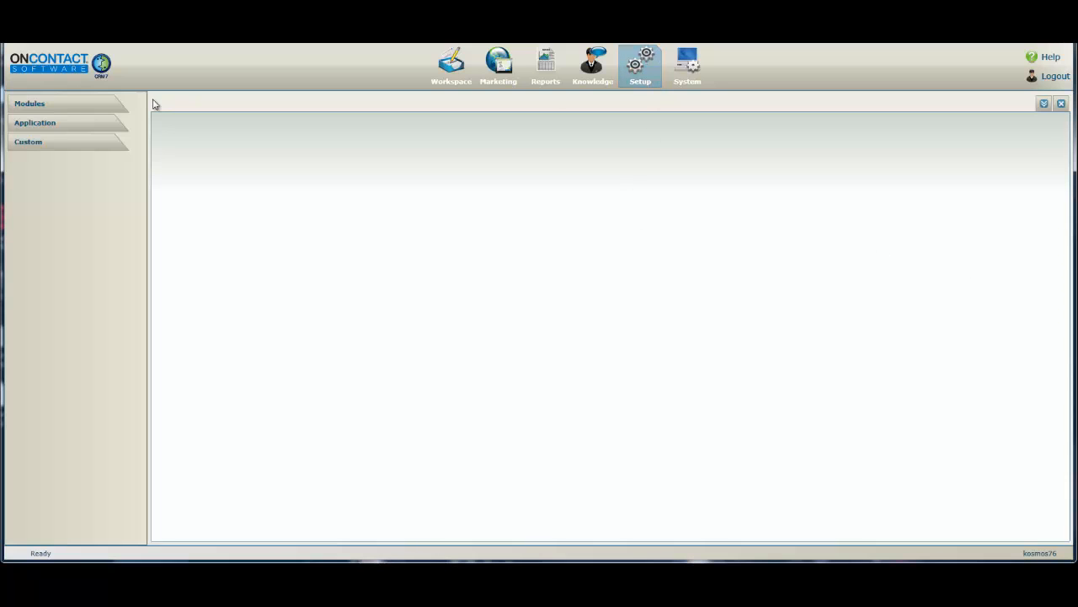
Step: Create and save a new chain in the Activity module setup with the description "Next Day No Contact Follow Up"
left_click(53, 103)
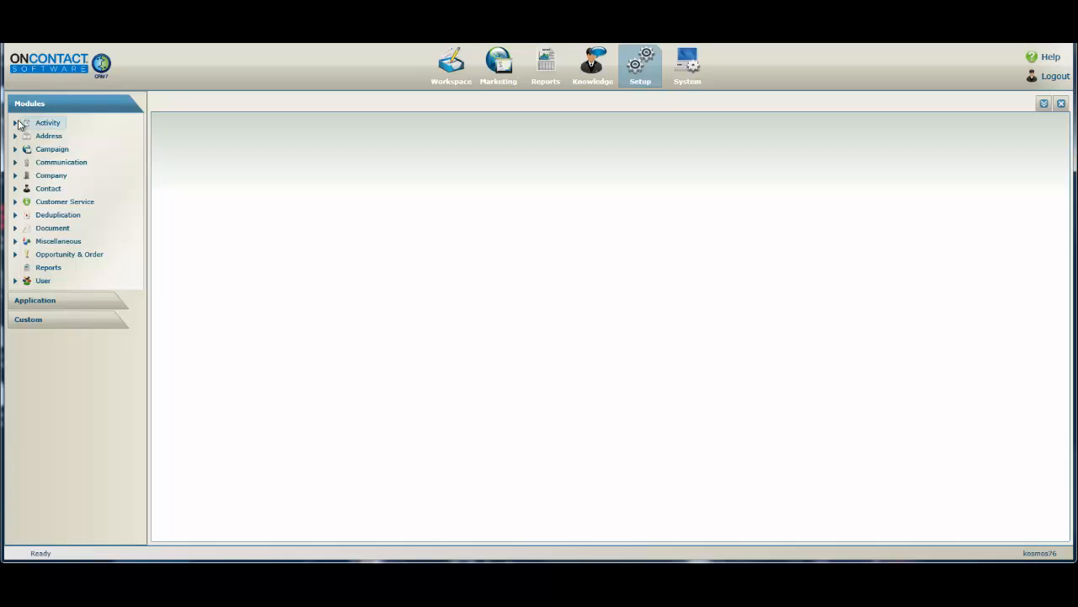
left_click(17, 125)
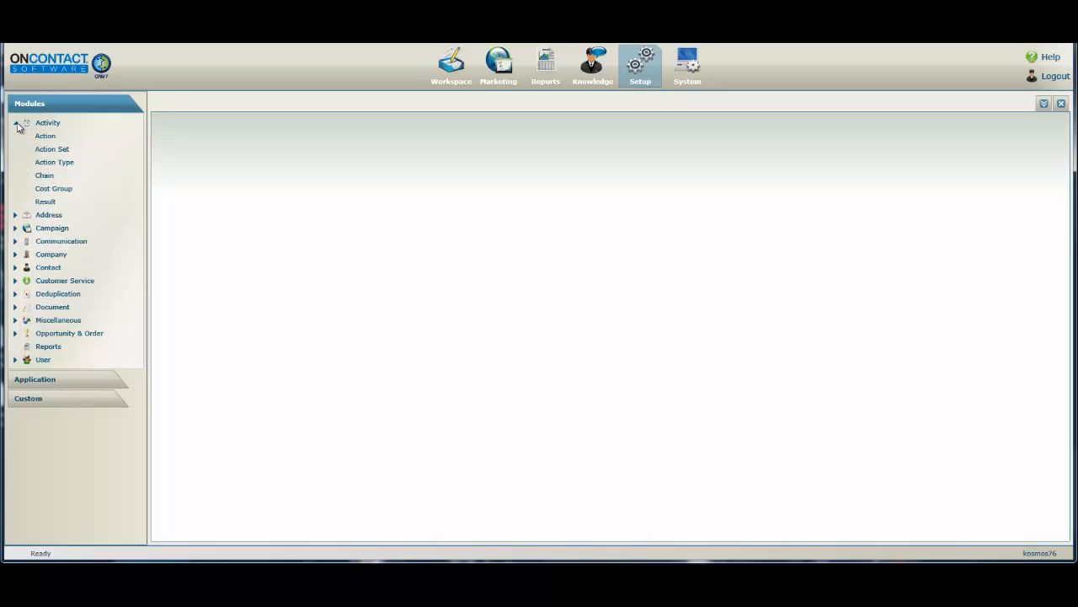
left_click(42, 176)
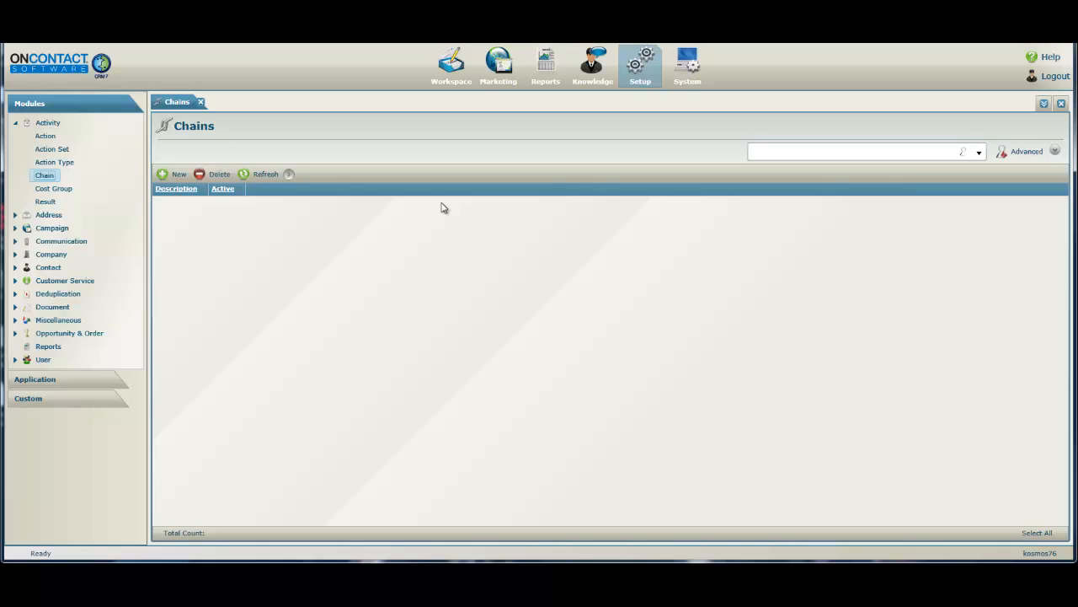
left_click(175, 177)
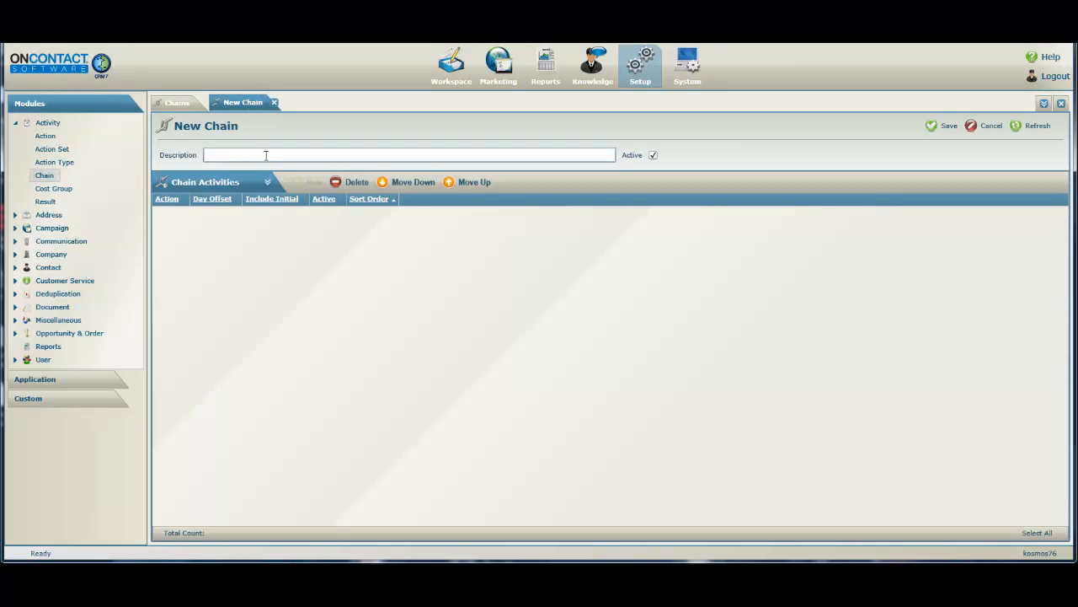
left_click(266, 155)
type("Next Day No Contact Follw")
left_click(940, 126)
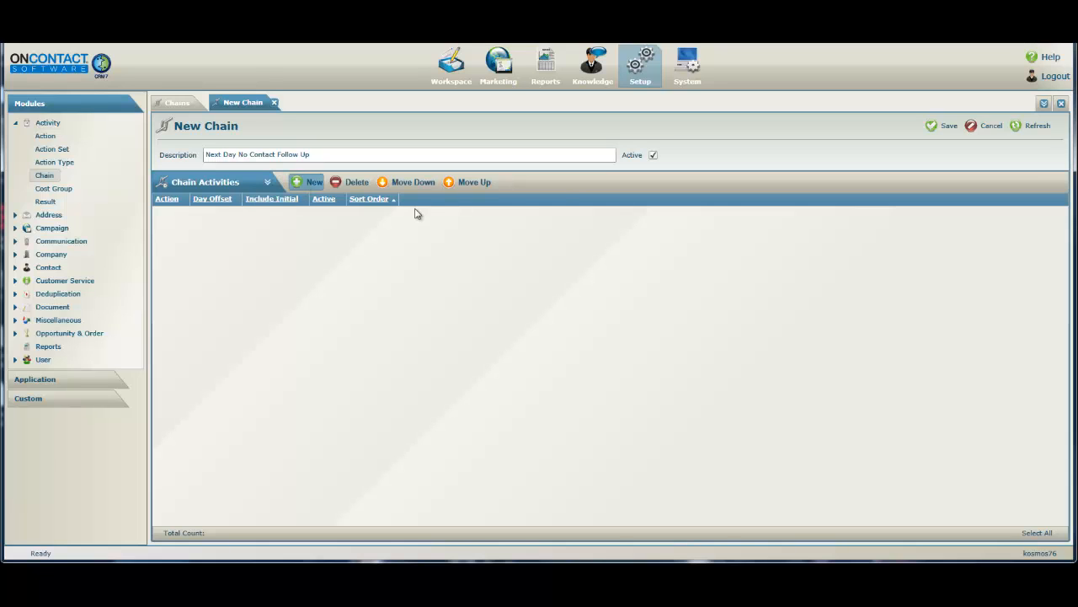
Step: Add an Outbound Telephone Call activity to the chain with description "No Contact Follow Up", day offset 1 and weekend days skipped, and save it
left_click(307, 182)
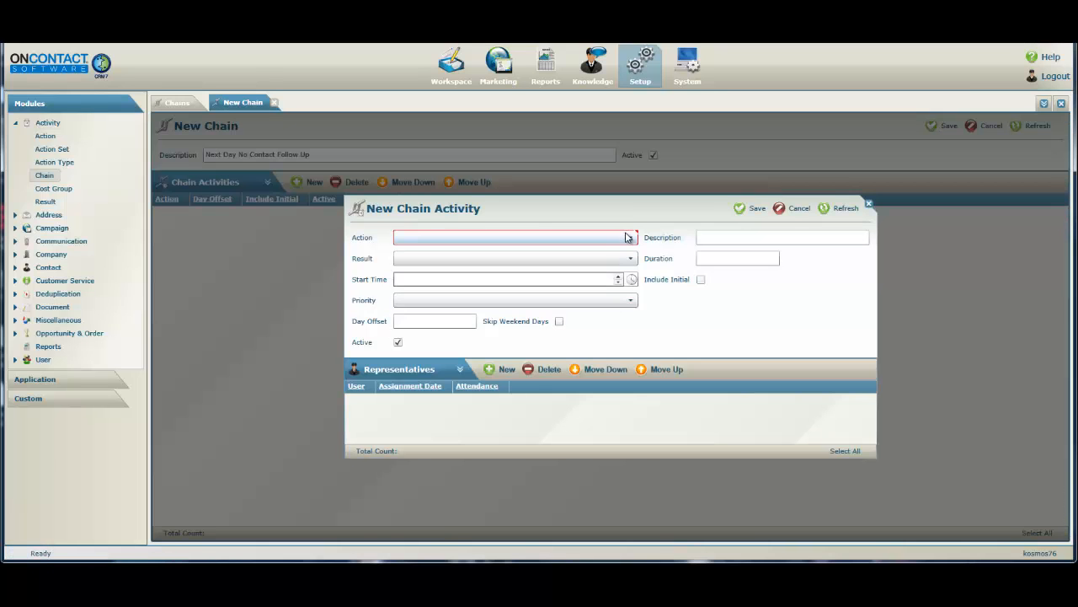
left_click(628, 237)
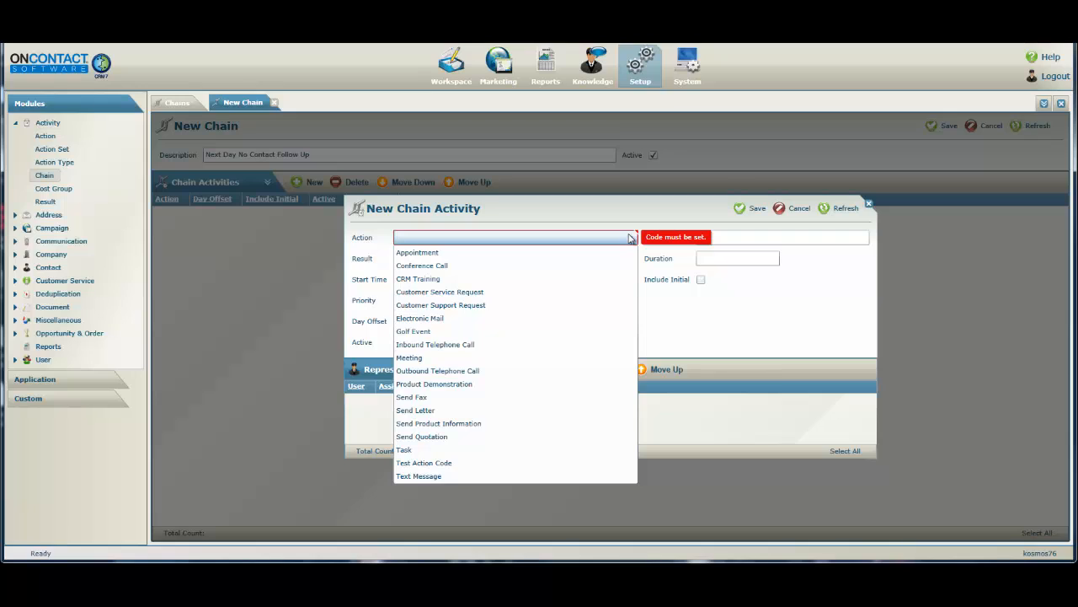
left_click(489, 371)
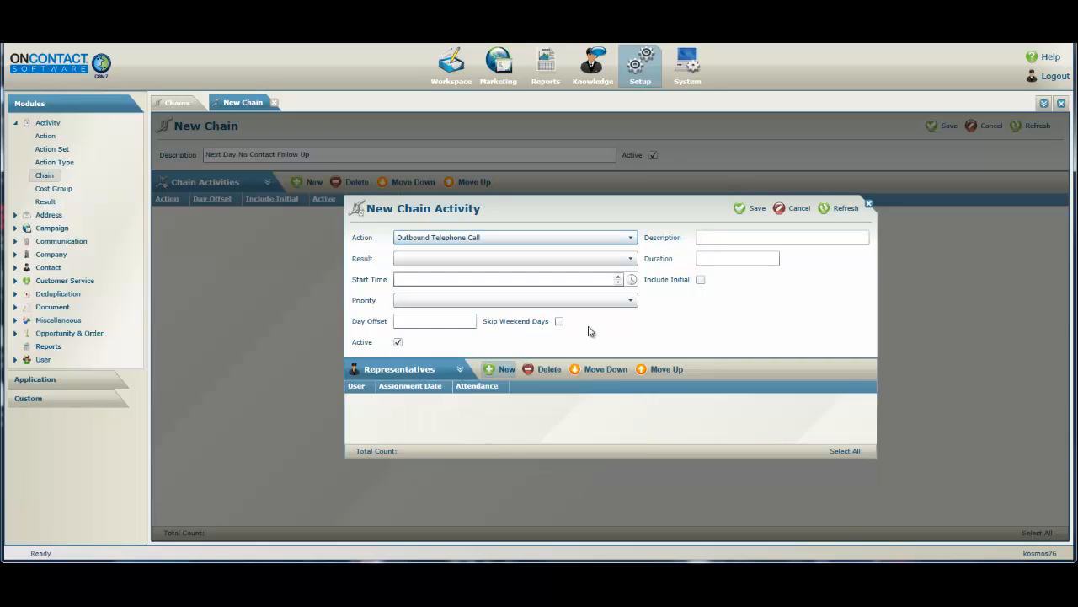
left_click(706, 239)
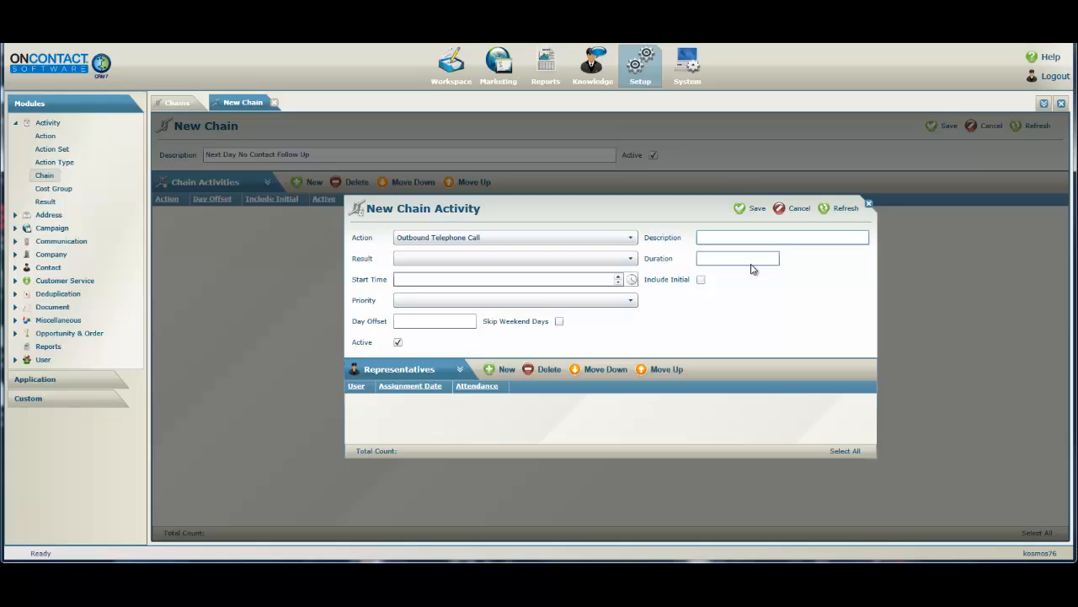
type("No Contact Follow Up")
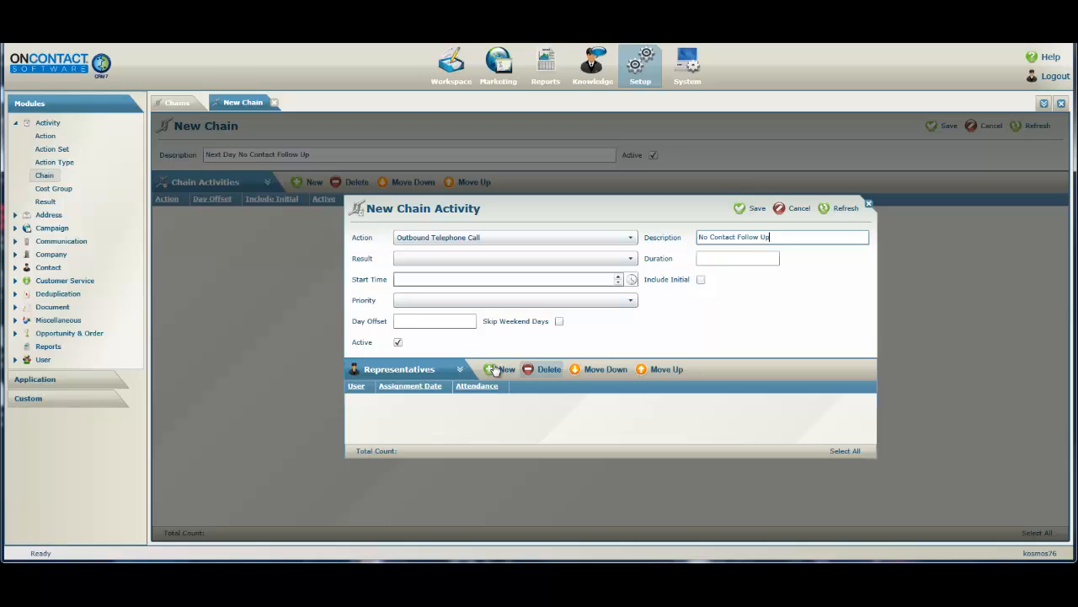
left_click(438, 321)
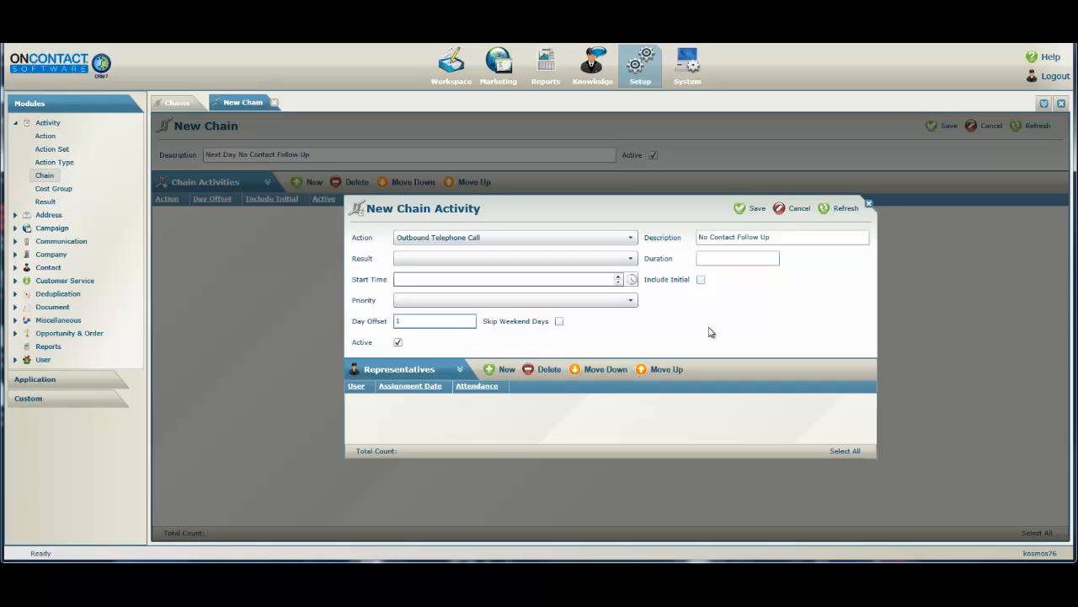
left_click(560, 321)
left_click(753, 209)
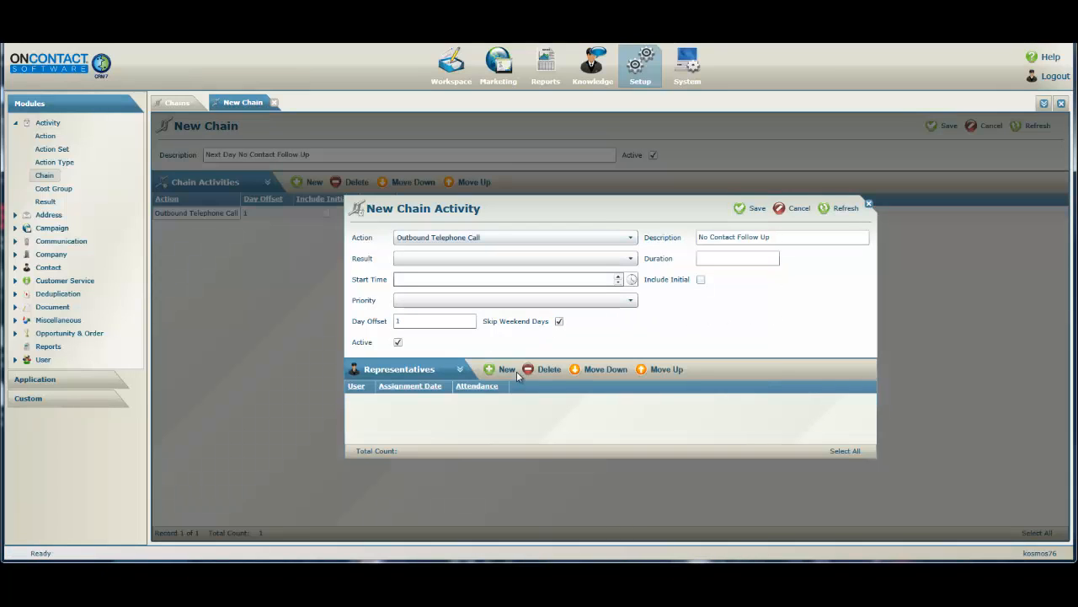
left_click(870, 205)
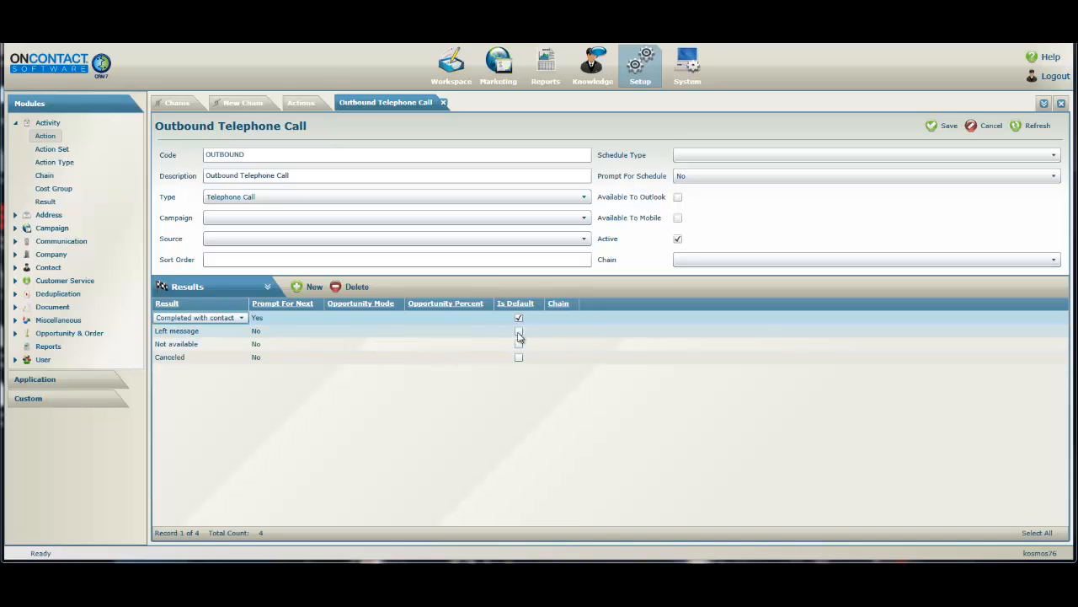
Step: Assign the "Next Day No Contact Follow Up" chain to the Left message result of the Outbound Telephone Call action
left_click(577, 332)
left_click(573, 332)
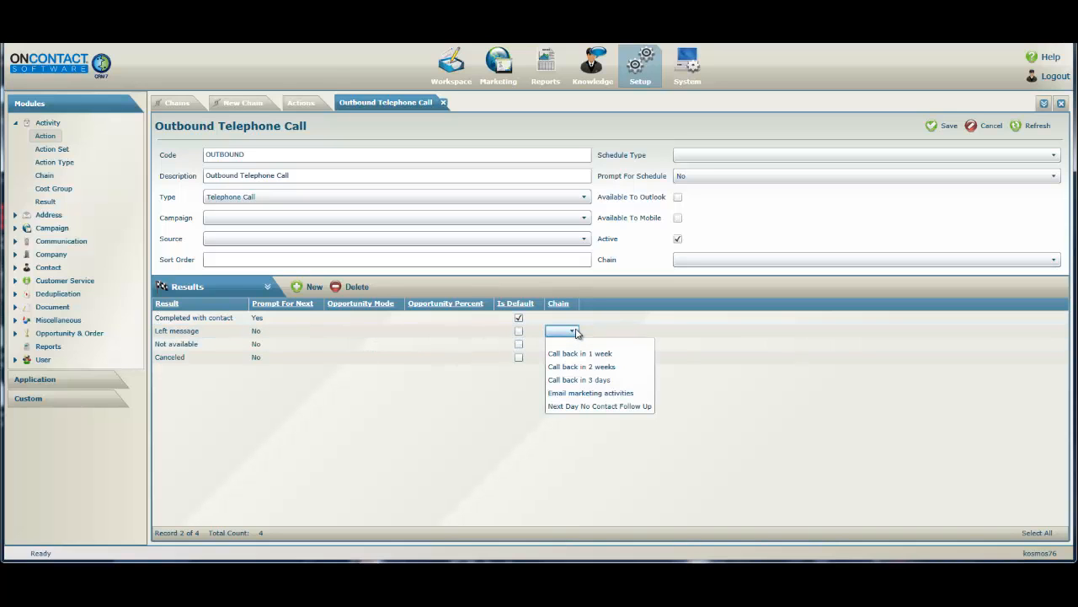
left_click(581, 406)
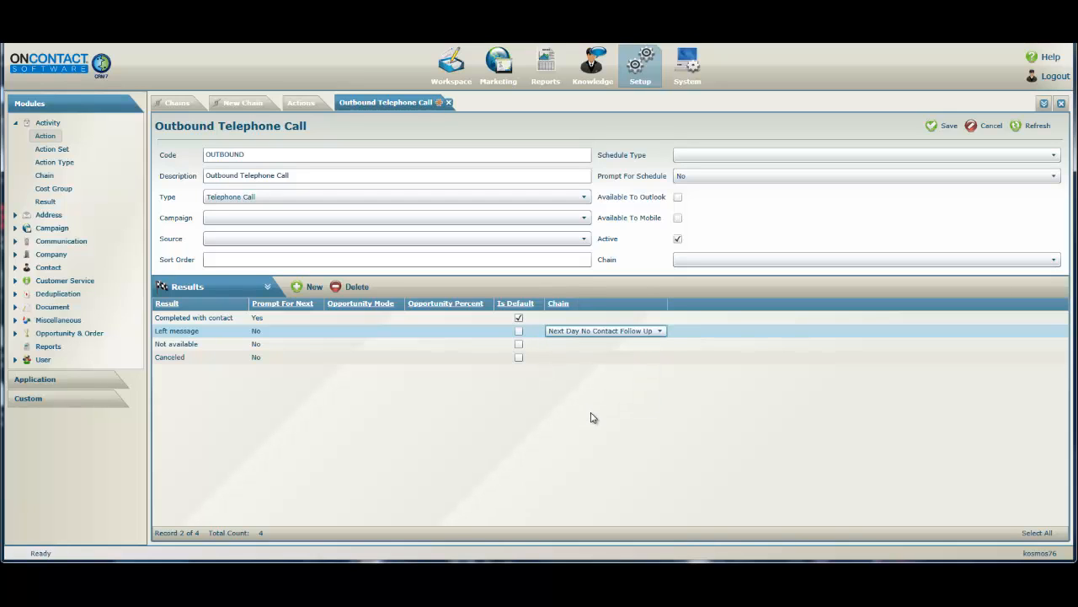